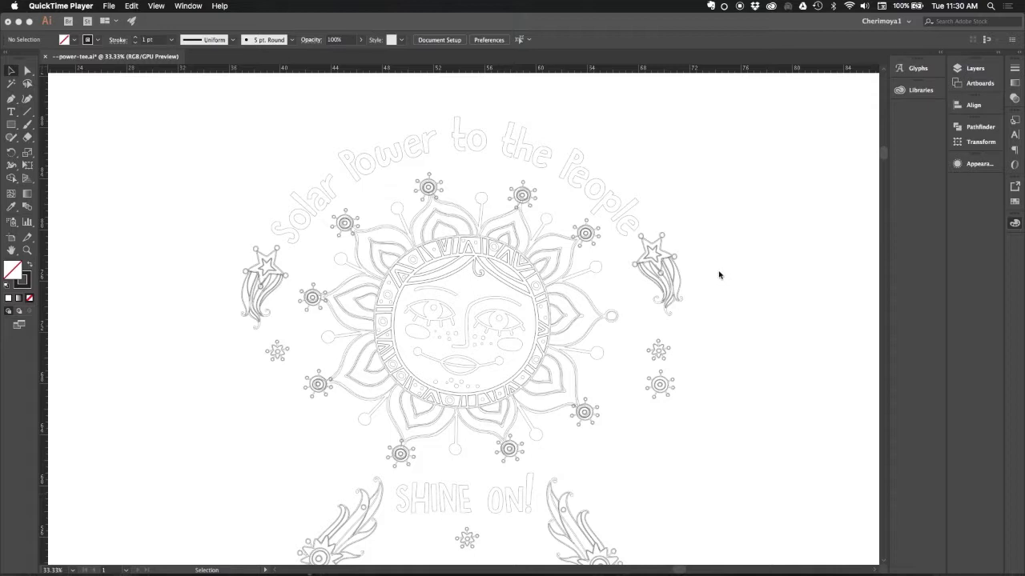
# Switch to the Chrome window and look over the inspiration pins on the Pinterest board "Solar Power Tee Shirt"
pyautogui.moveTo(685, 560)
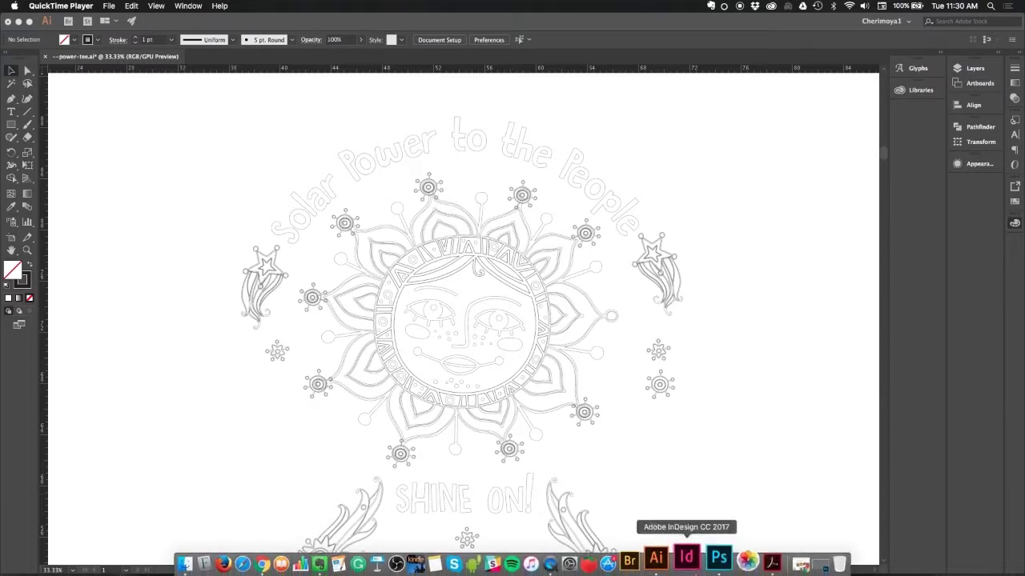
pyautogui.click(775, 565)
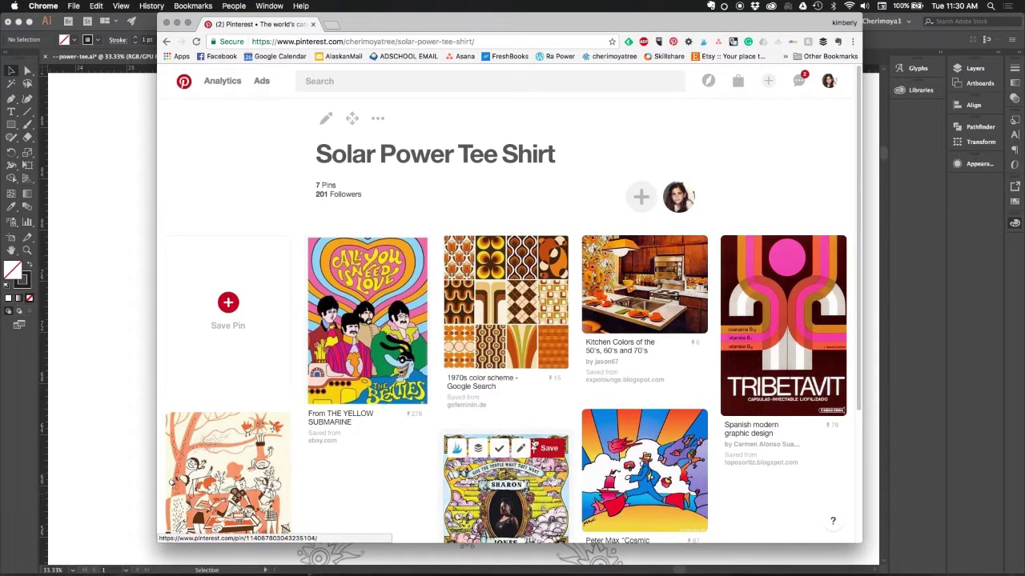
pyautogui.moveTo(539, 380)
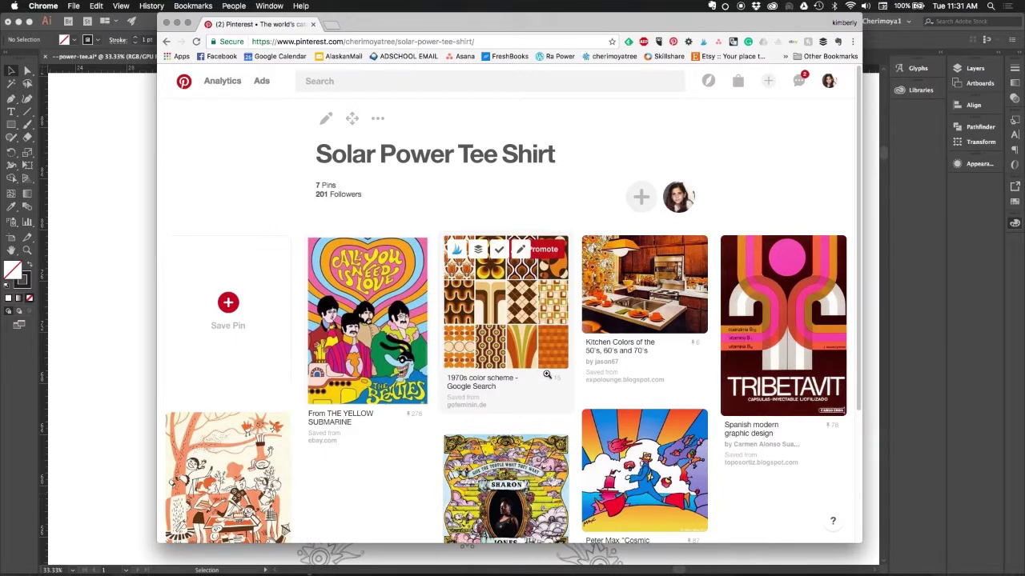
pyautogui.moveTo(366, 328)
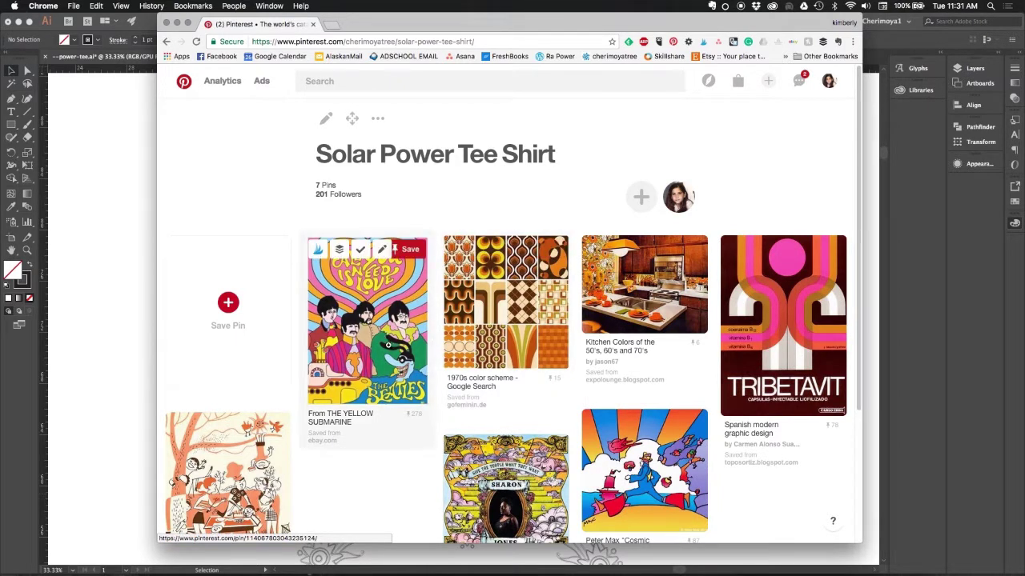
pyautogui.scroll(-1, 375, 345)
pyautogui.scroll(-3, 374, 345)
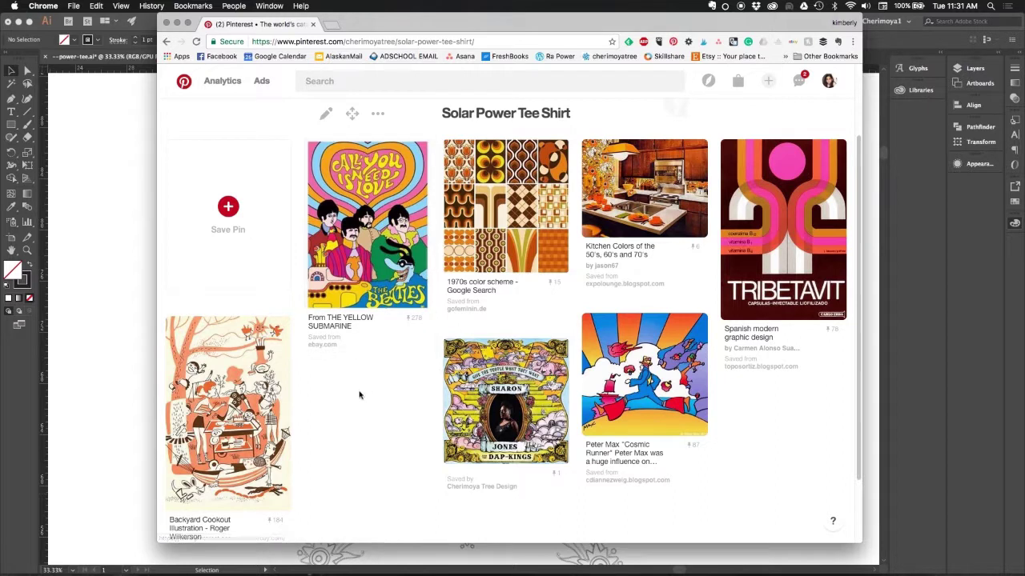
pyautogui.moveTo(236, 388)
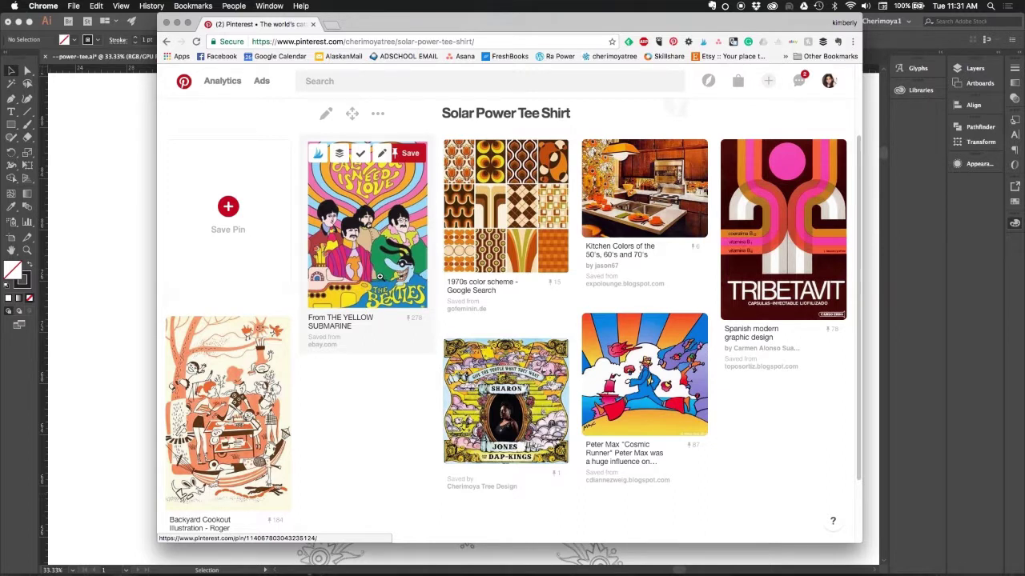
# Minimise the Pinterest and Illustrator windows and switch to Photoshop
pyautogui.click(177, 23)
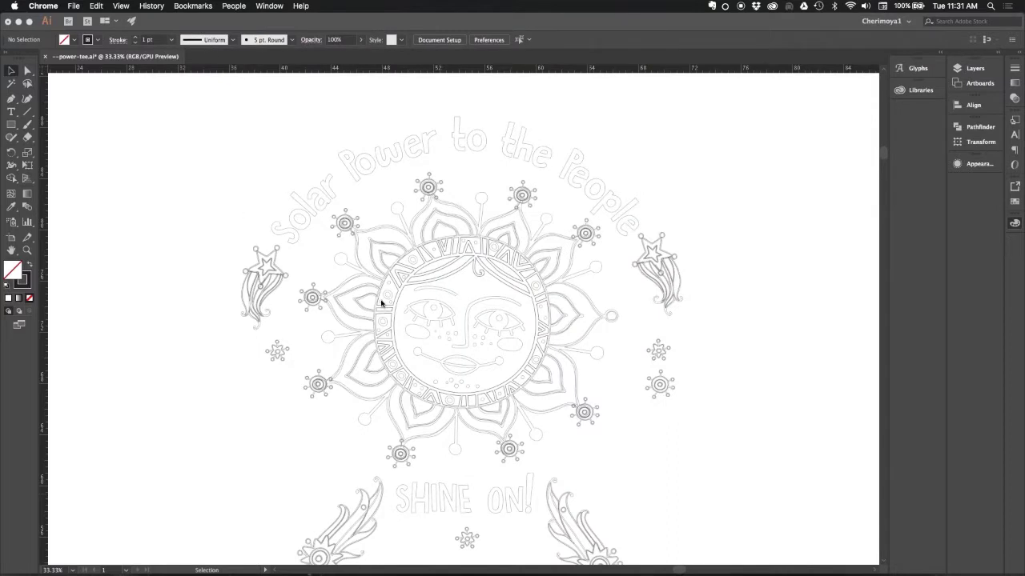
pyautogui.click(18, 21)
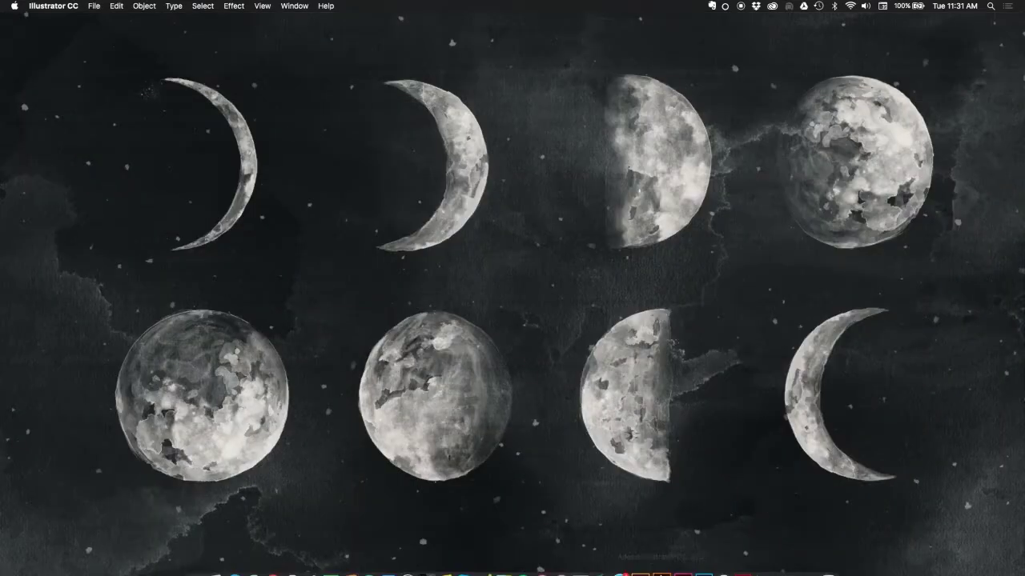
pyautogui.click(708, 558)
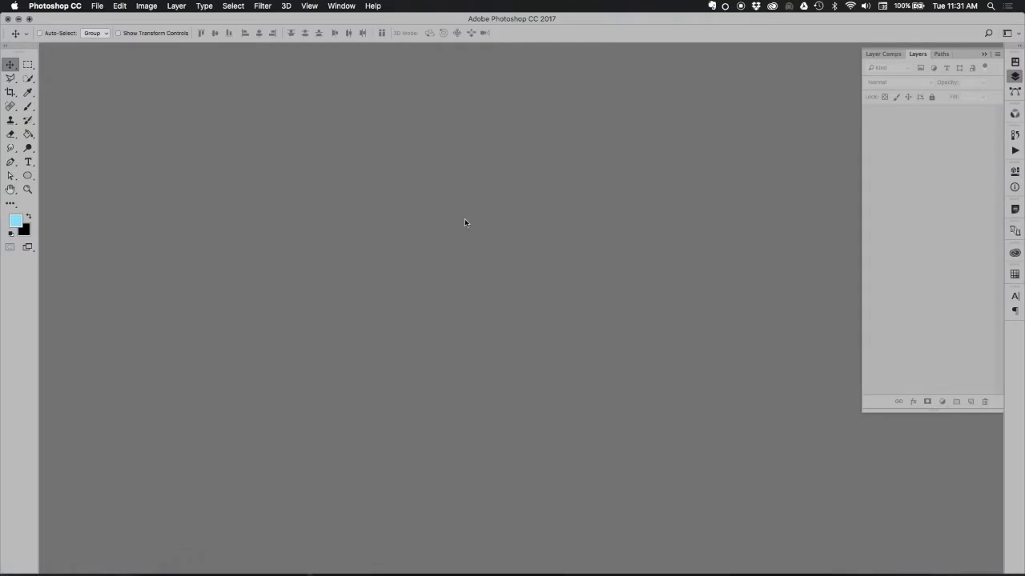
# Create a new document from the Web Minimum preset, 1024 x 768 px at 72 ppi
pyautogui.click(97, 6)
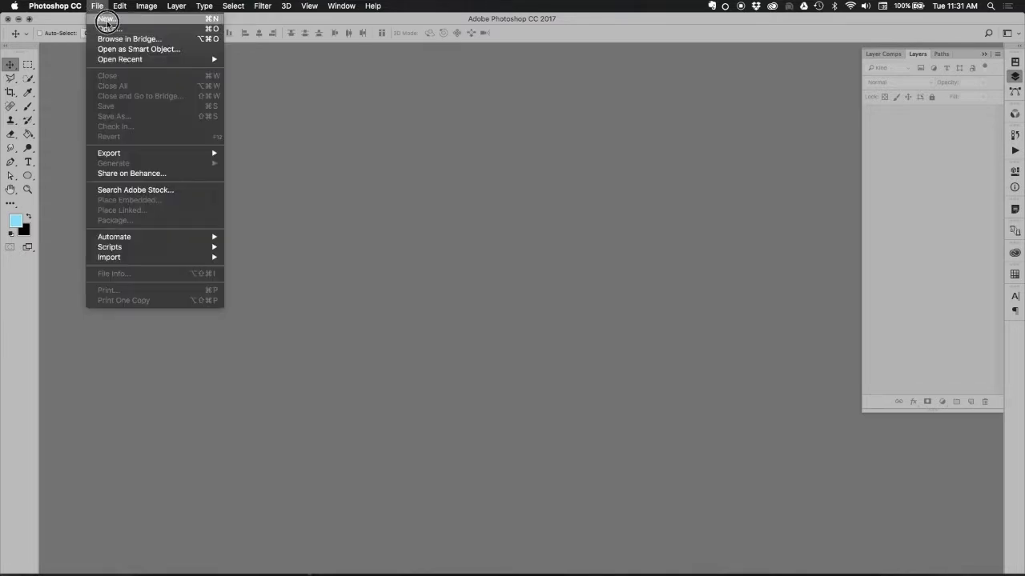
pyautogui.click(108, 20)
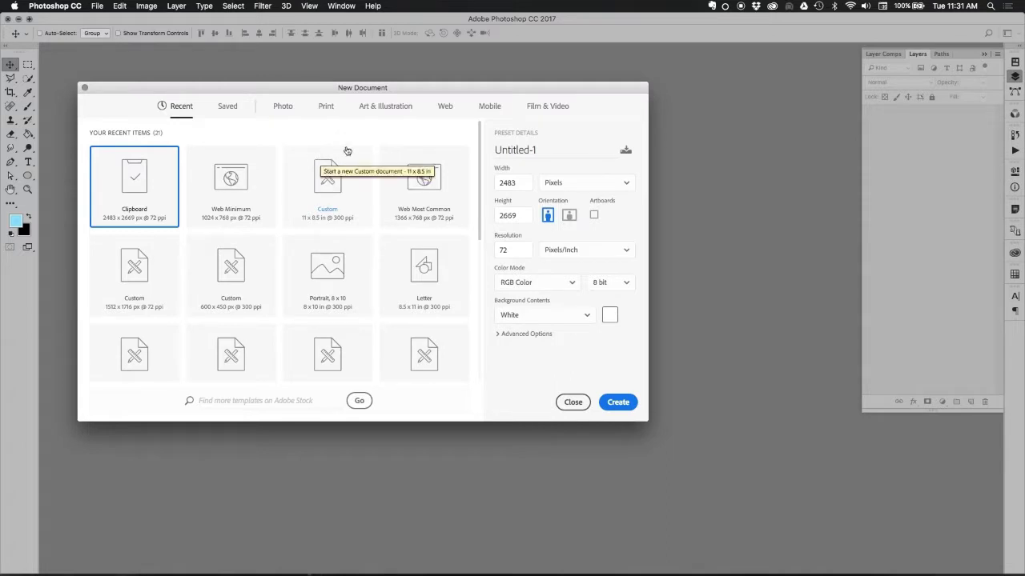
pyautogui.click(445, 109)
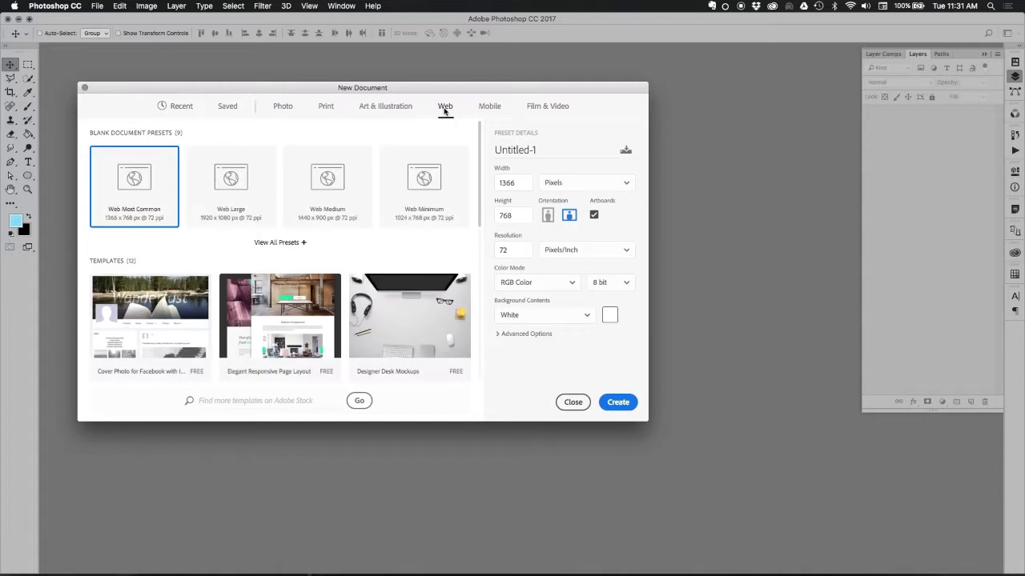
pyautogui.click(427, 183)
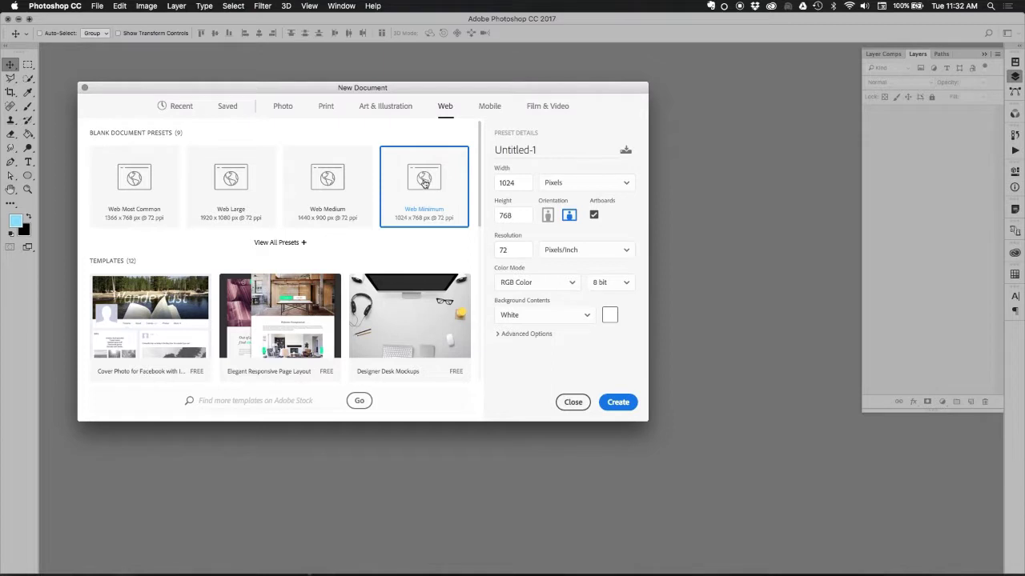
pyautogui.click(617, 402)
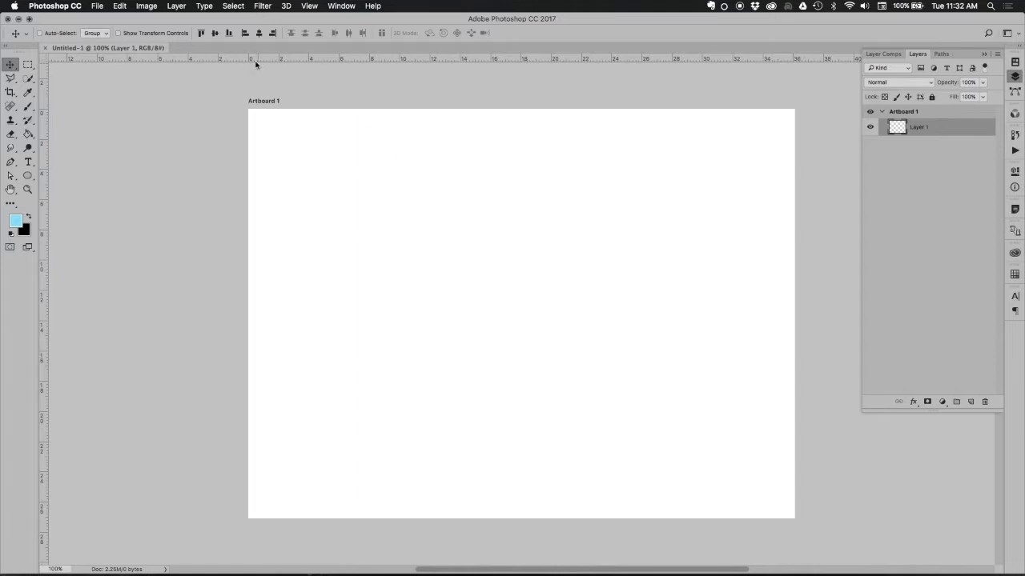
# Place the image "all you need is love.jpg" from the Desktop as an embedded object on the artboard
pyautogui.click(97, 6)
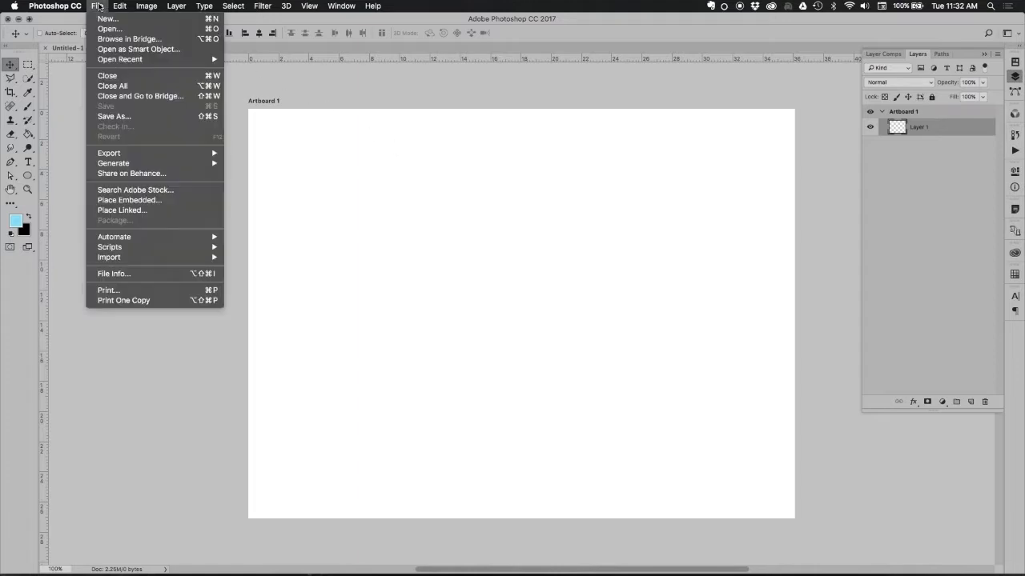
pyautogui.click(134, 200)
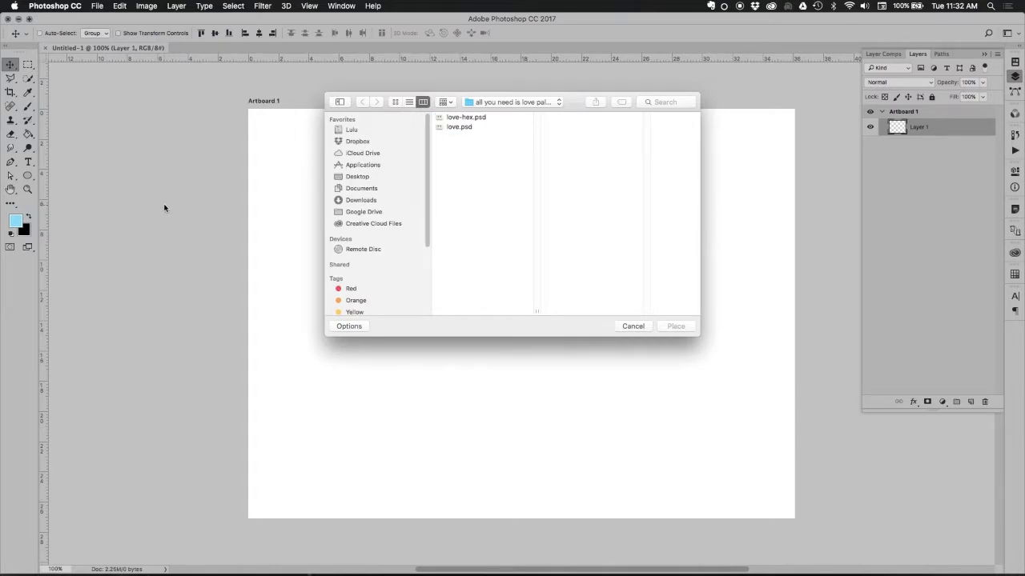
pyautogui.press('super+shift+d')
pyautogui.click(461, 196)
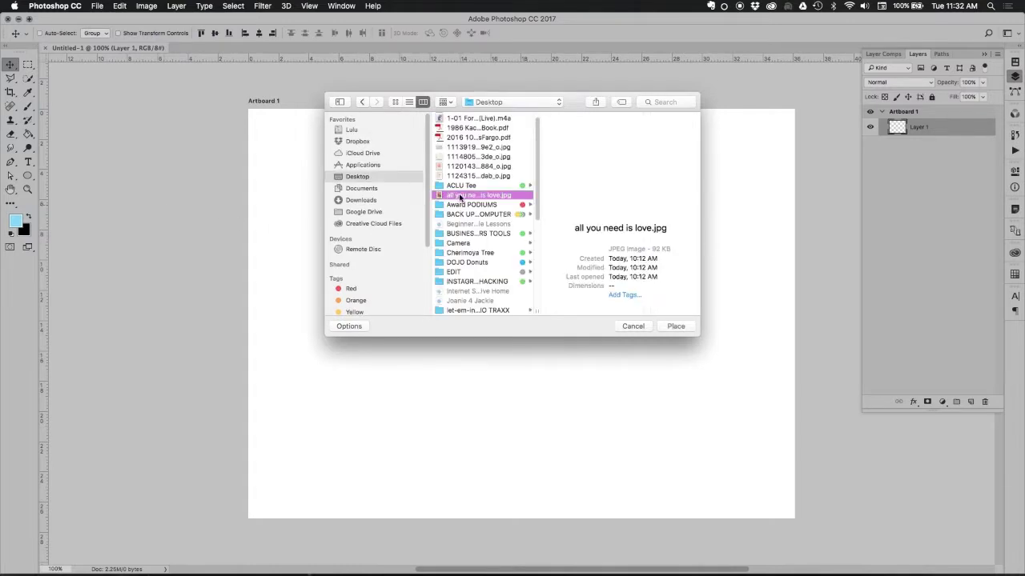
pyautogui.click(675, 325)
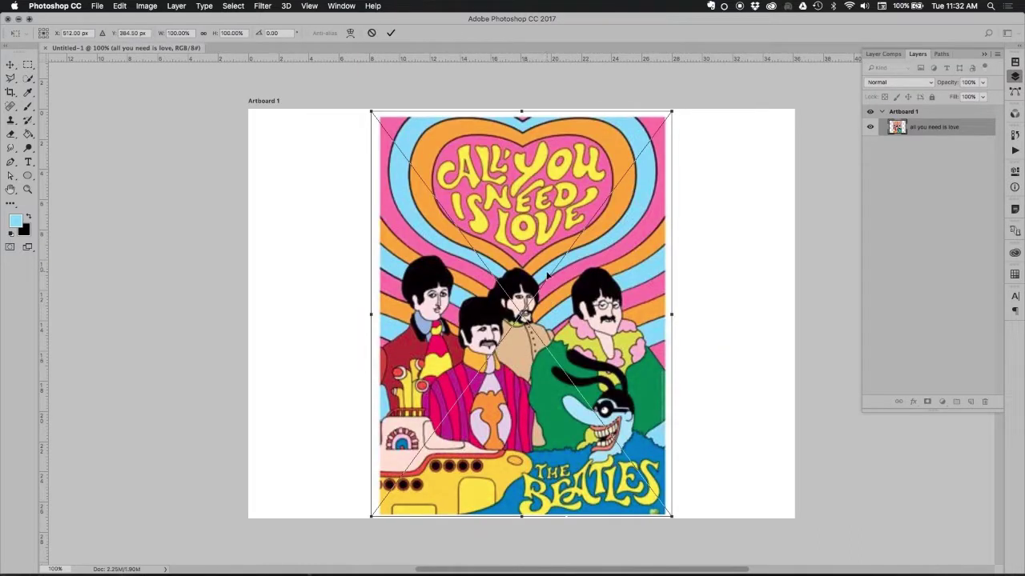
# Scale the placed poster to about half its size and position it in the upper-left part of the artboard
pyautogui.moveTo(673, 113); pyautogui.dragTo(526, 318)
pyautogui.moveTo(502, 383); pyautogui.dragTo(470, 212)
pyautogui.press('Return')
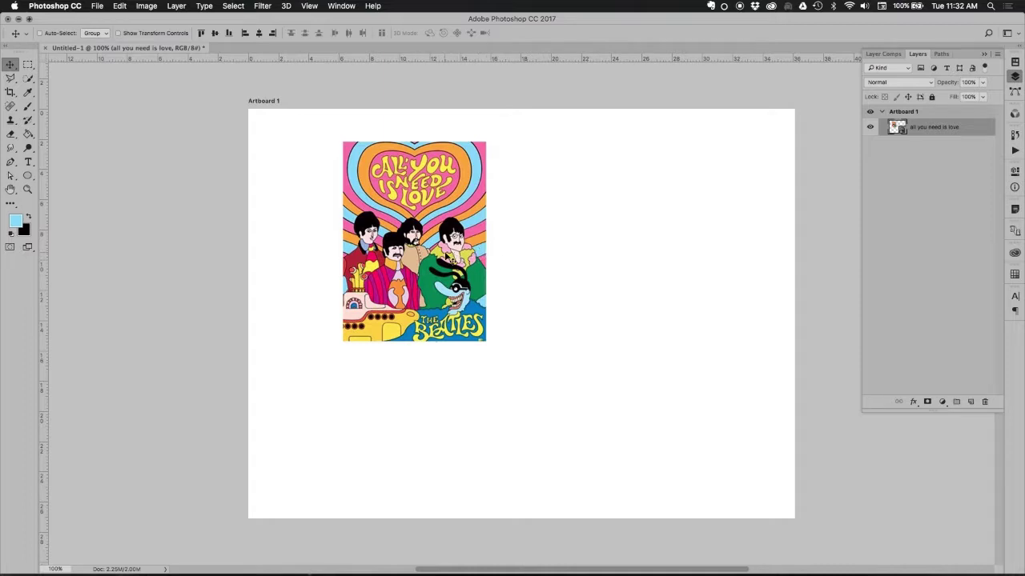
# Duplicate the poster to the right of the original and apply a Mosaic filter with cell size 19 to the copy
pyautogui.moveTo(445, 258); pyautogui.dragTo(650, 258)
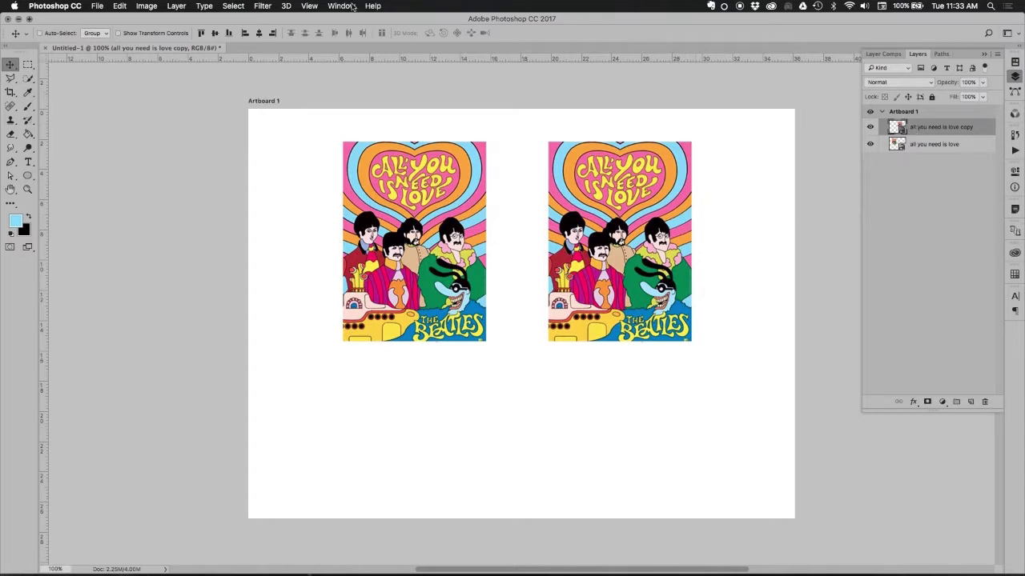
pyautogui.click(263, 6)
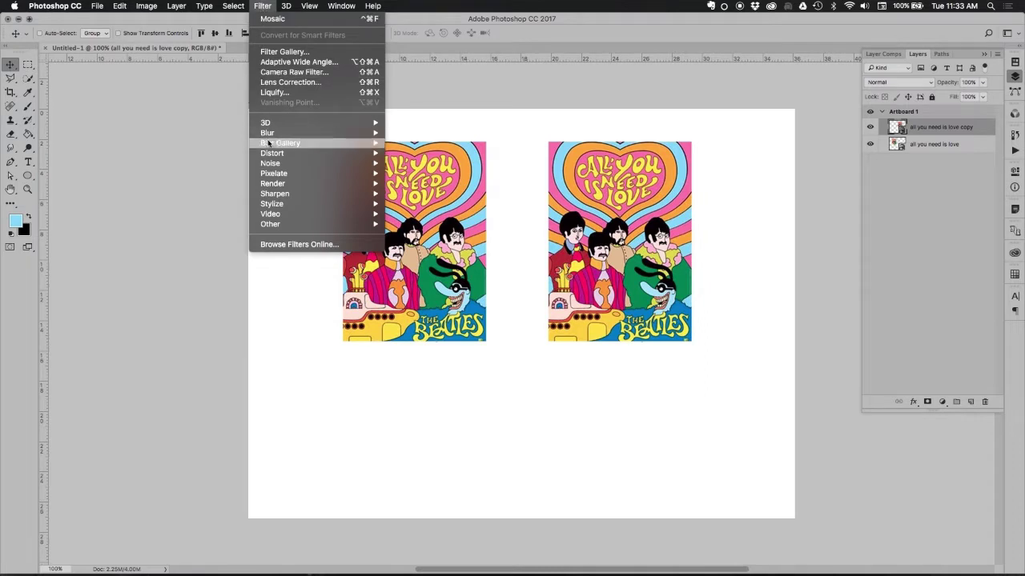
pyautogui.moveTo(277, 173)
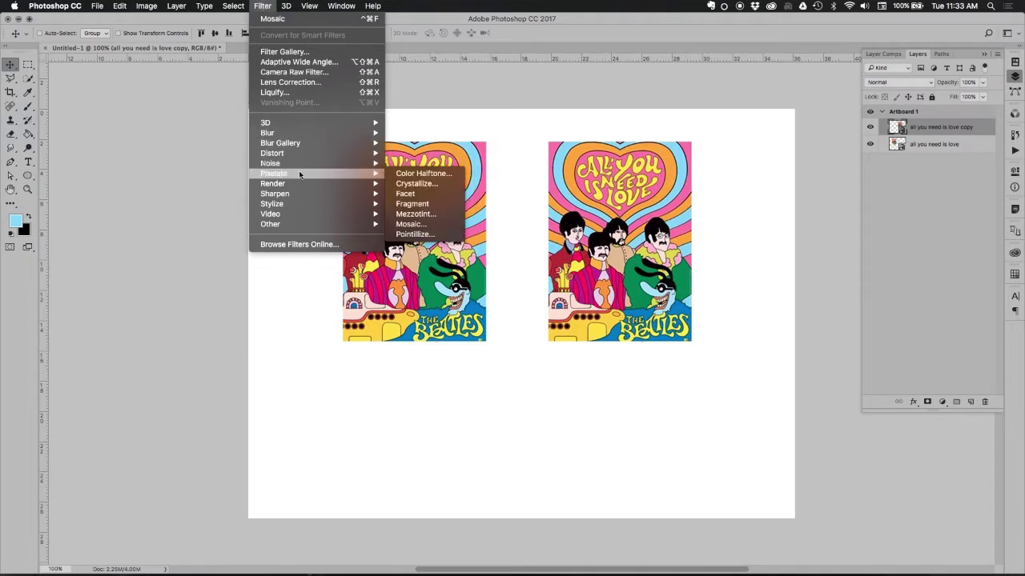
pyautogui.click(412, 225)
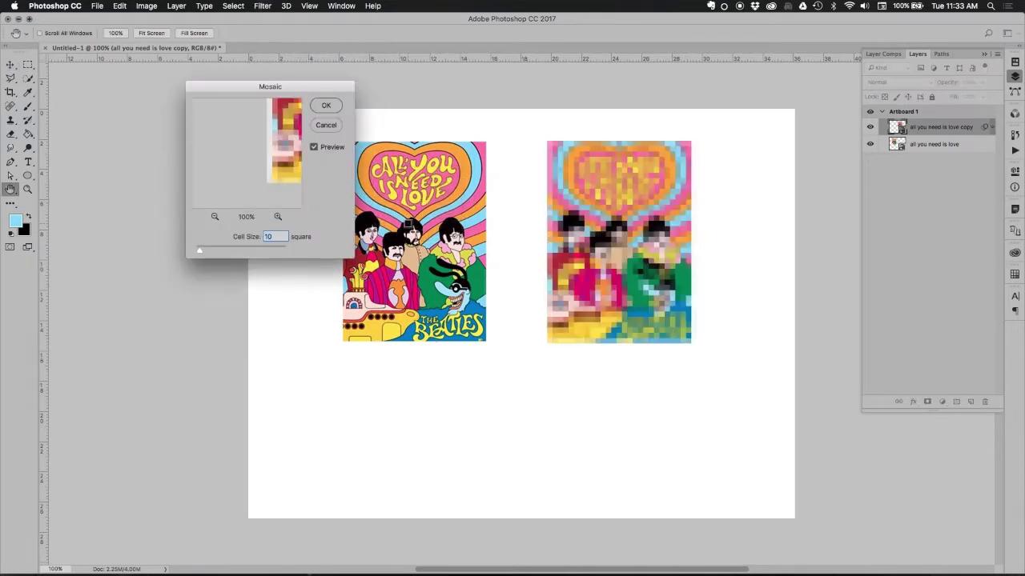
pyautogui.moveTo(278, 167); pyautogui.dragTo(200, 184)
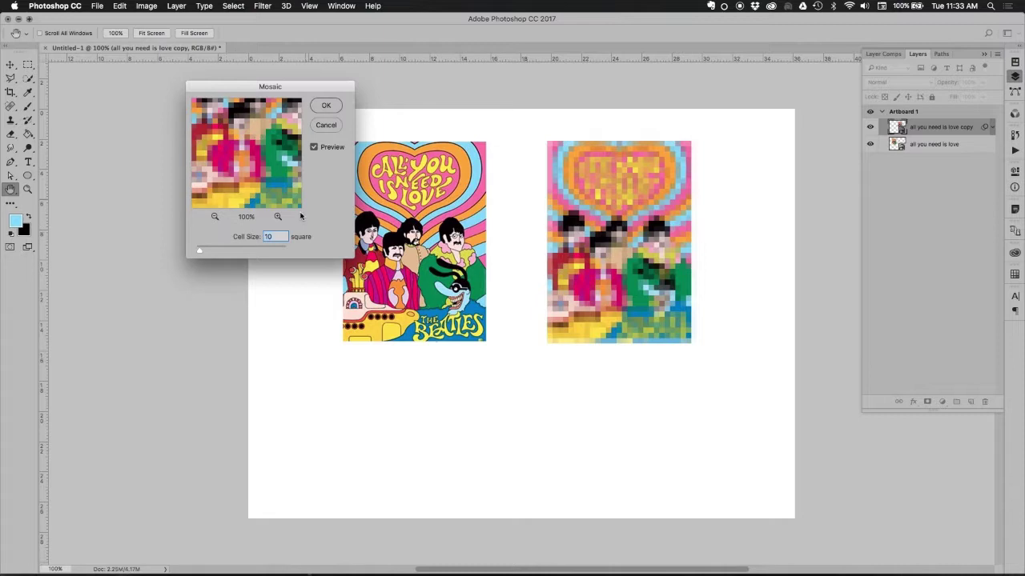
pyautogui.moveTo(199, 254); pyautogui.dragTo(254, 253)
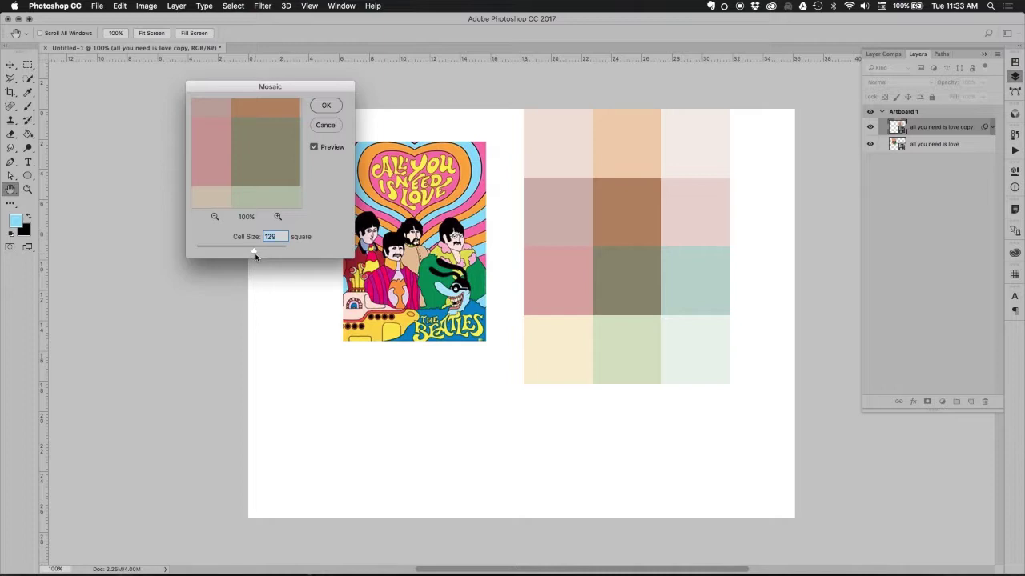
pyautogui.moveTo(253, 254); pyautogui.dragTo(203, 253)
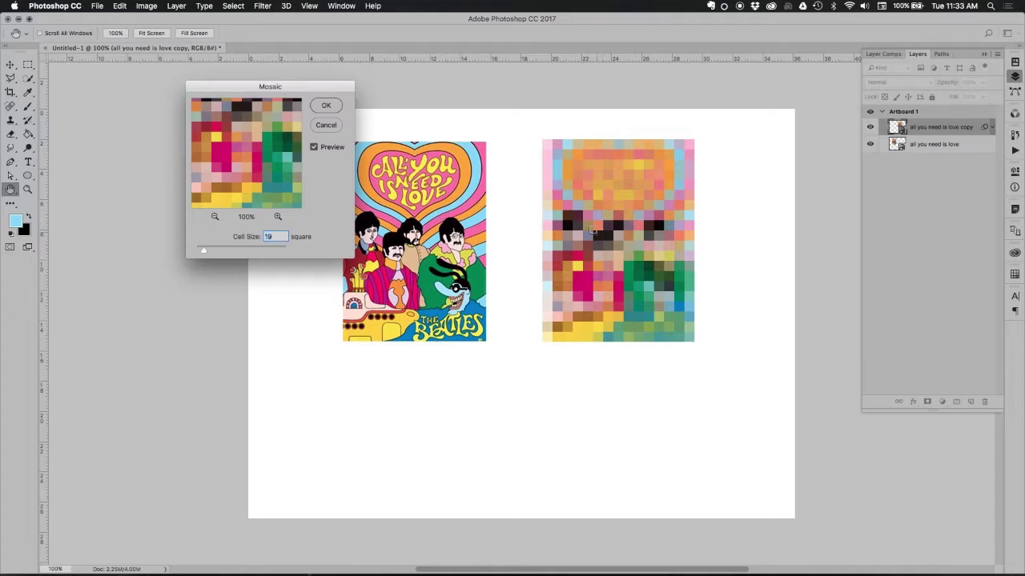
pyautogui.click(328, 104)
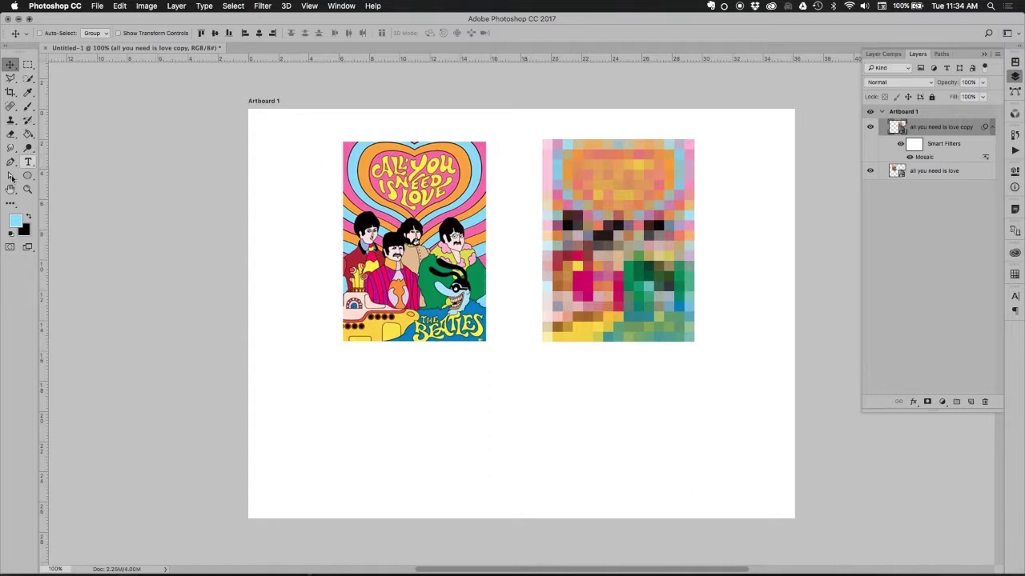
# Draw a circle about 101 px in diameter with the Ellipse tool below the original poster
pyautogui.click(28, 176)
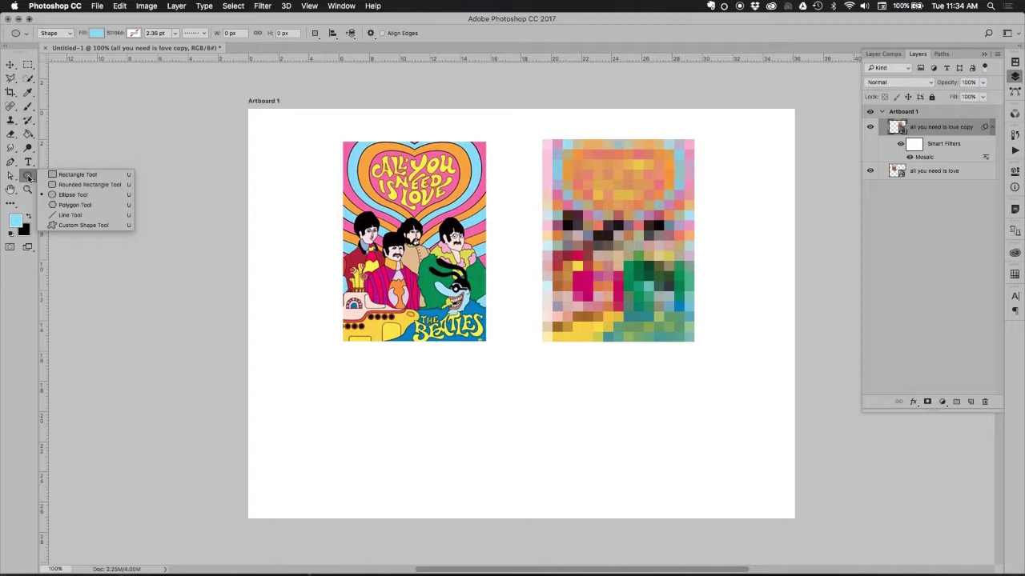
pyautogui.click(72, 194)
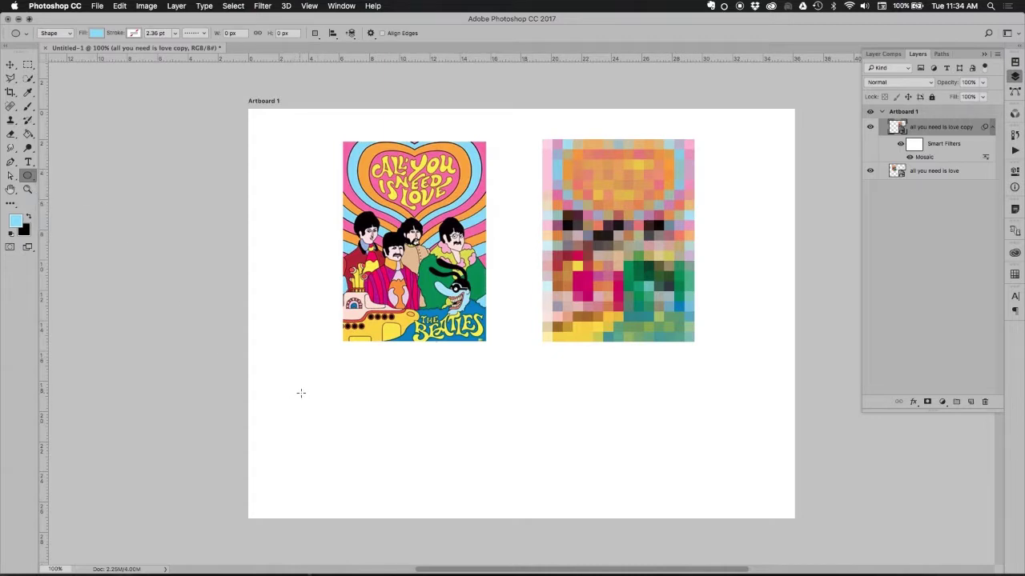
pyautogui.moveTo(323, 388); pyautogui.dragTo(379, 442)
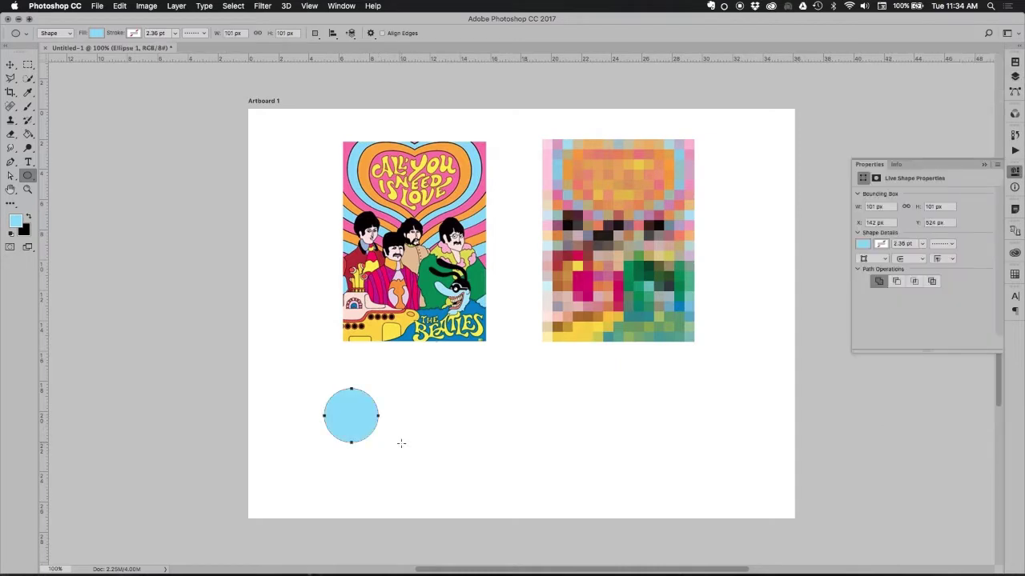
# Fill the circle with the light pink f8c1da sampled from the edge of the mosaic copy
pyautogui.click(875, 251)
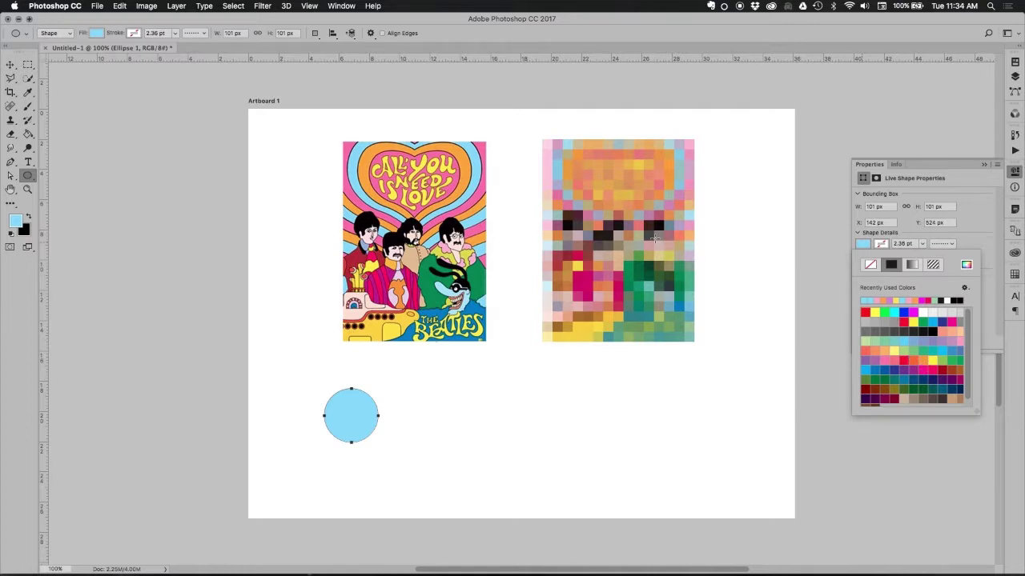
pyautogui.click(966, 265)
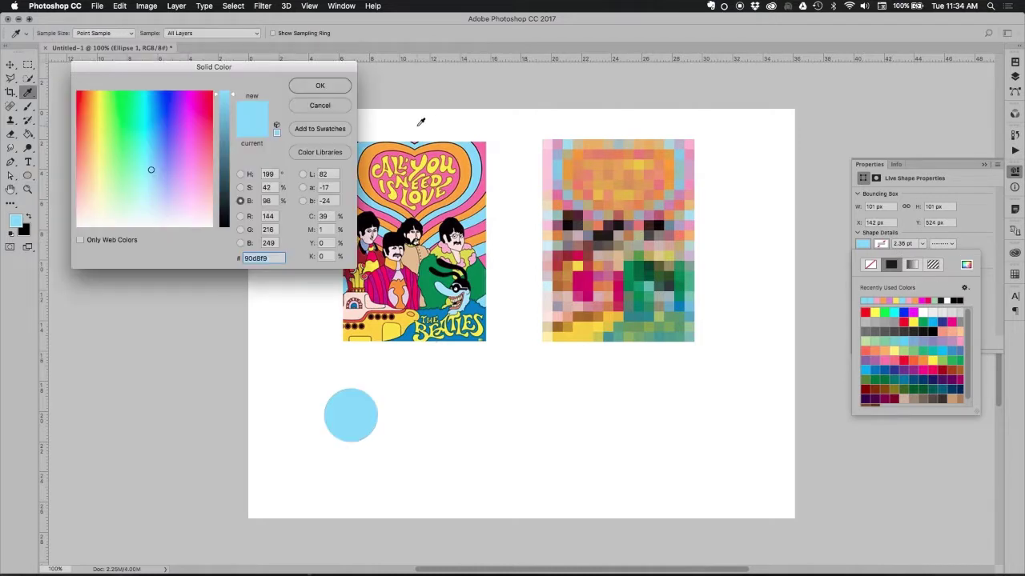
pyautogui.moveTo(249, 66); pyautogui.dragTo(241, 81)
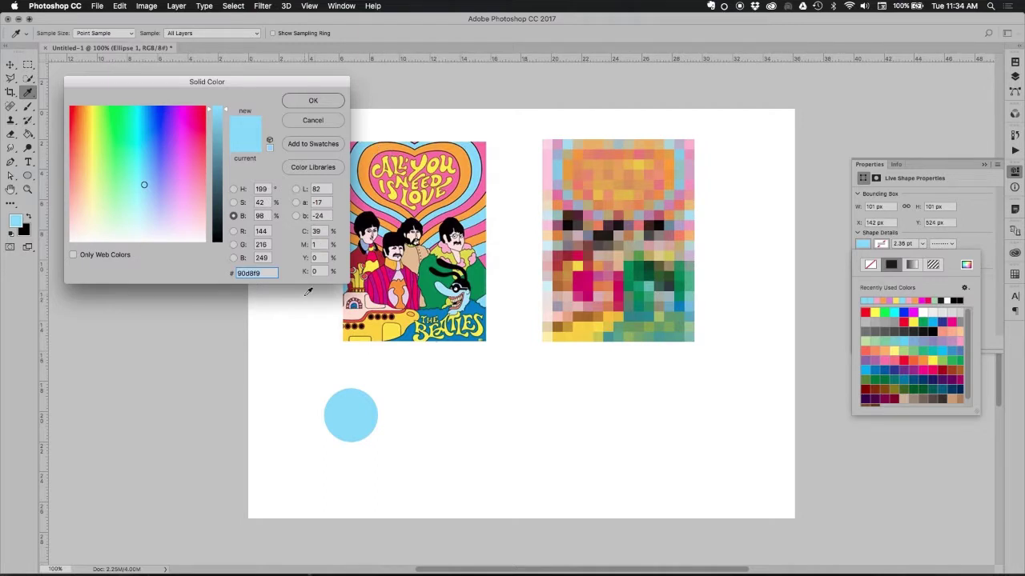
pyautogui.click(551, 185)
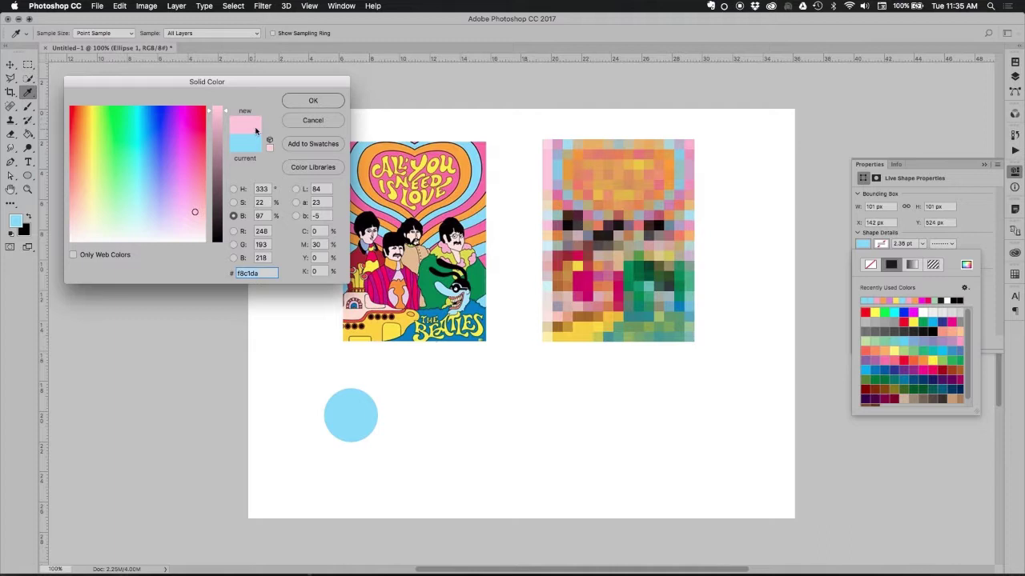
pyautogui.click(313, 100)
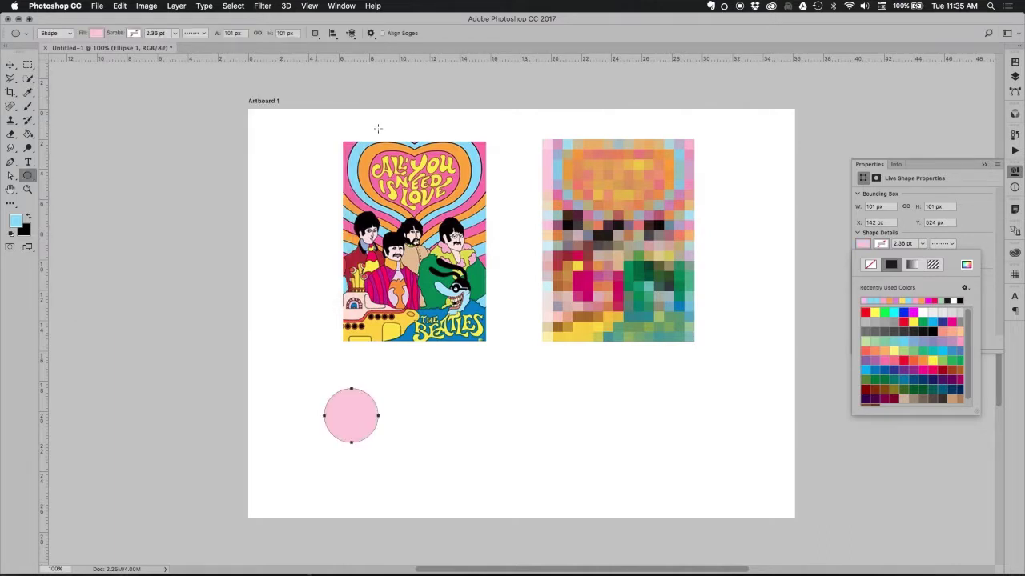
# Duplicate the light pink circle and place the copy beside it in a row below the posters
pyautogui.click(11, 64)
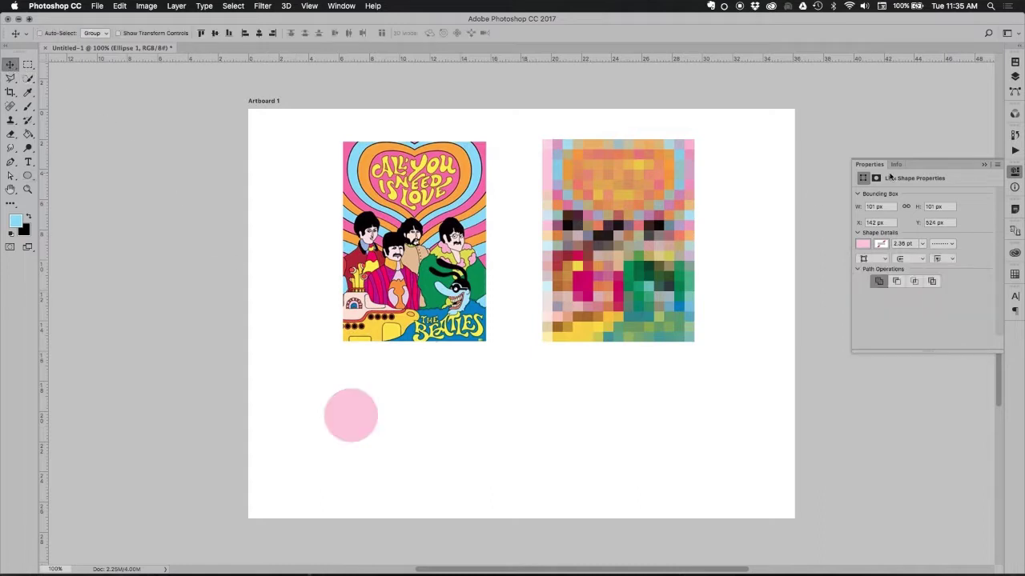
pyautogui.click(1014, 76)
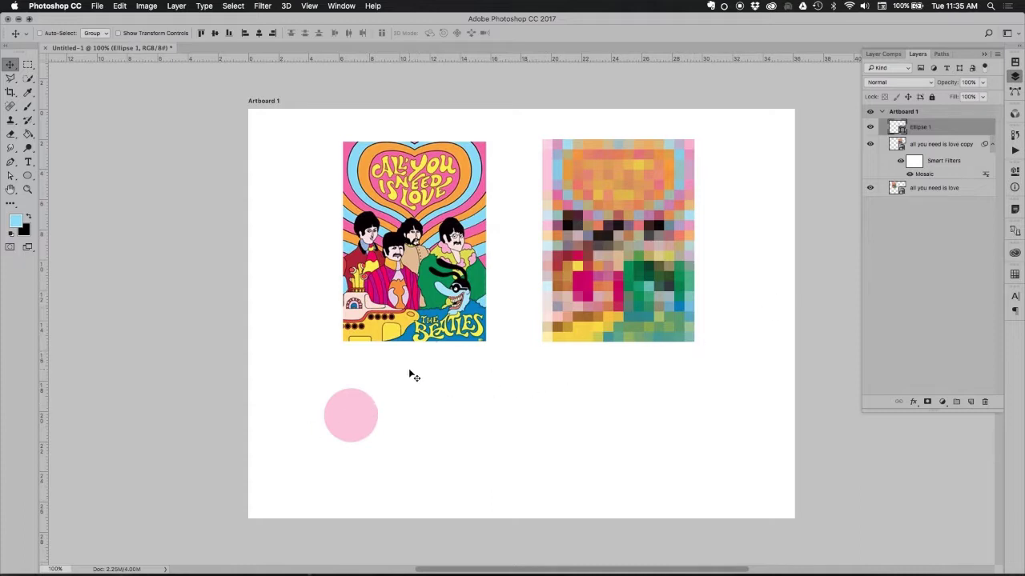
pyautogui.moveTo(359, 425); pyautogui.dragTo(438, 428)
pyautogui.press('super+z')
pyautogui.press('super+j')
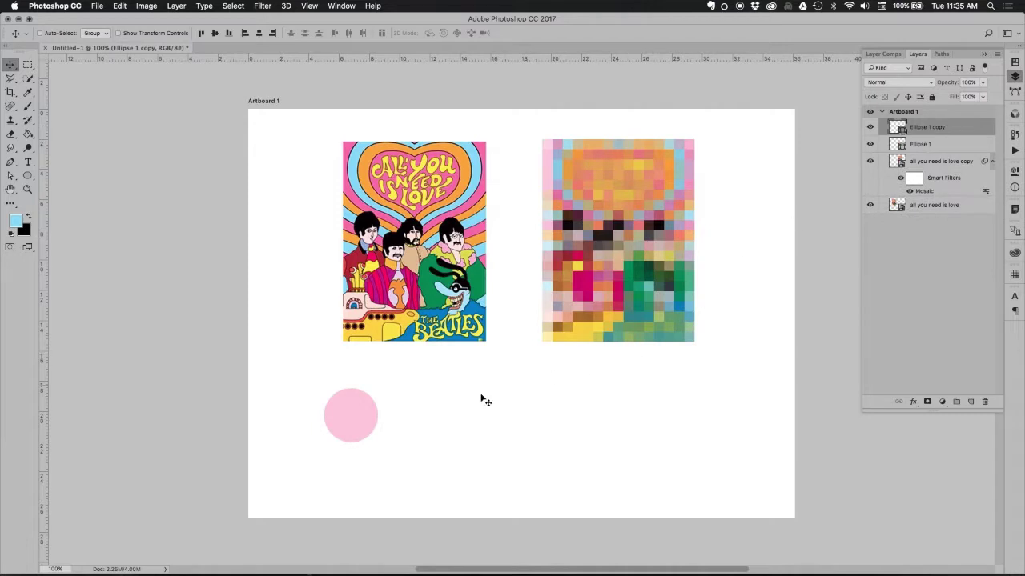
pyautogui.moveTo(366, 423); pyautogui.dragTo(447, 426)
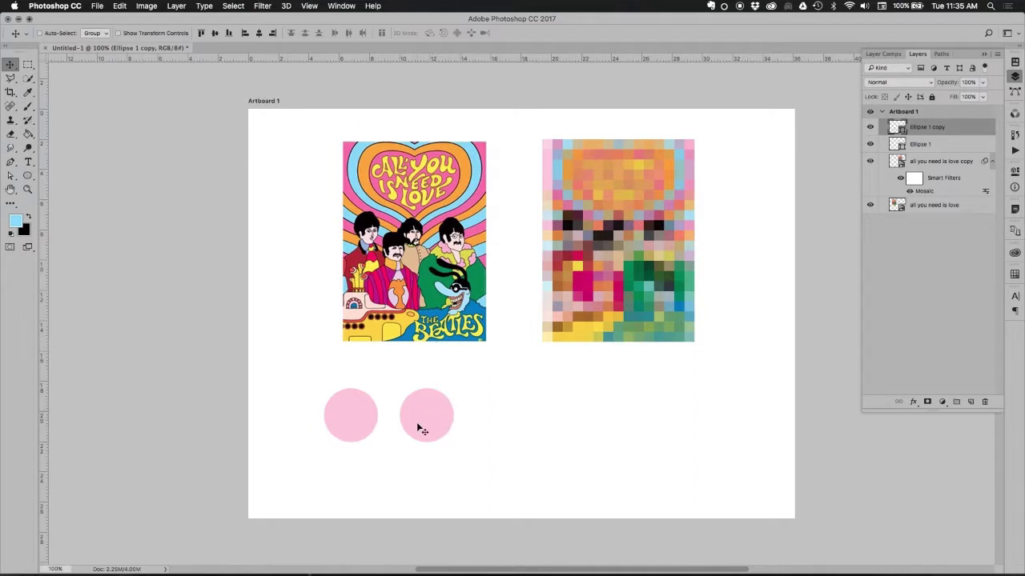
# Fill the second circle with the light blue a8daed sampled from the upper edge of the mosaic poster
pyautogui.doubleClick(903, 131)
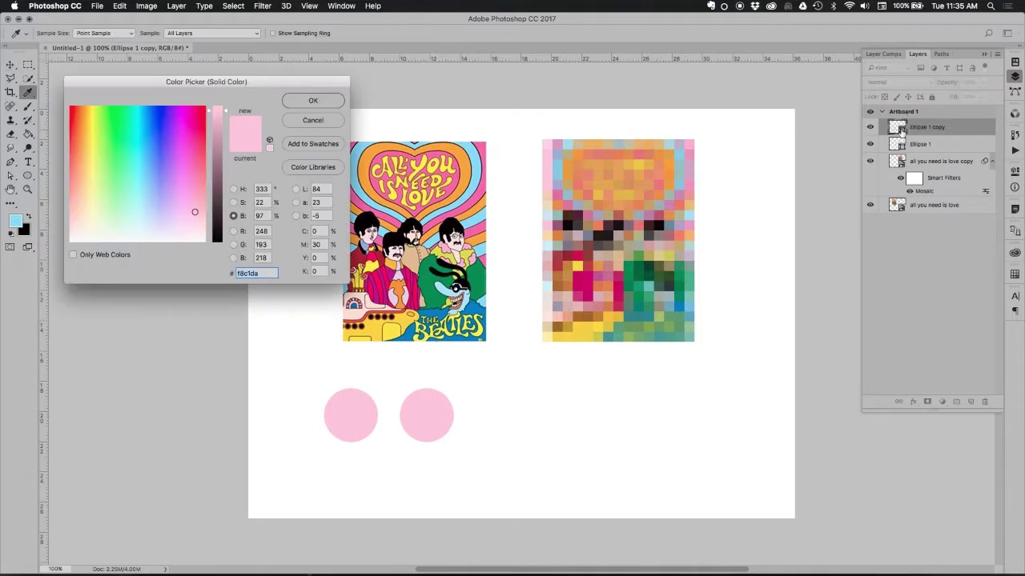
pyautogui.moveTo(318, 81); pyautogui.dragTo(309, 76)
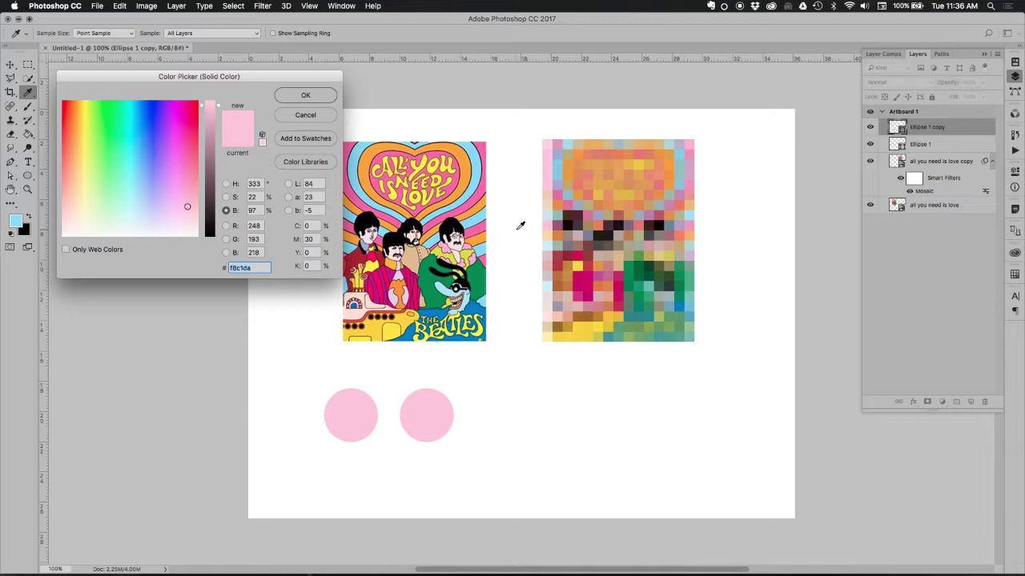
pyautogui.click(567, 144)
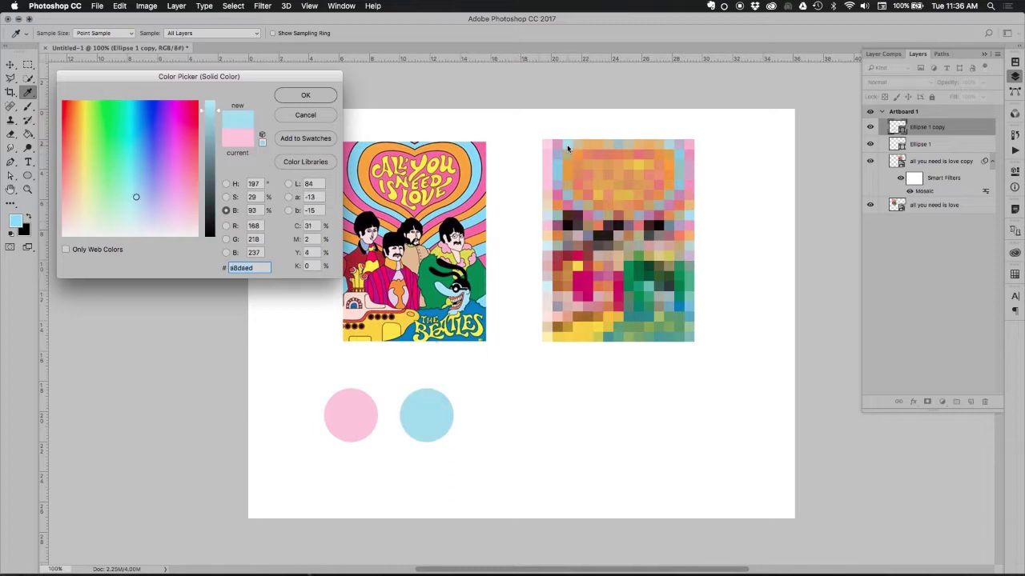
pyautogui.click(306, 95)
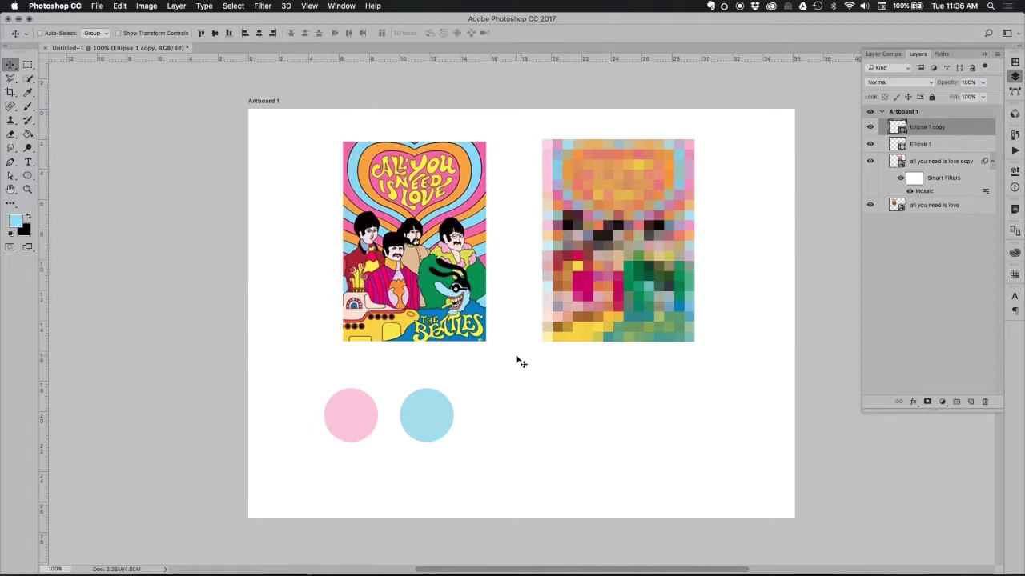
# Duplicate the blue circle to its right and fill the copy with the orange ee992a sampled from the mosaic poster's heart area
pyautogui.press('super+j')
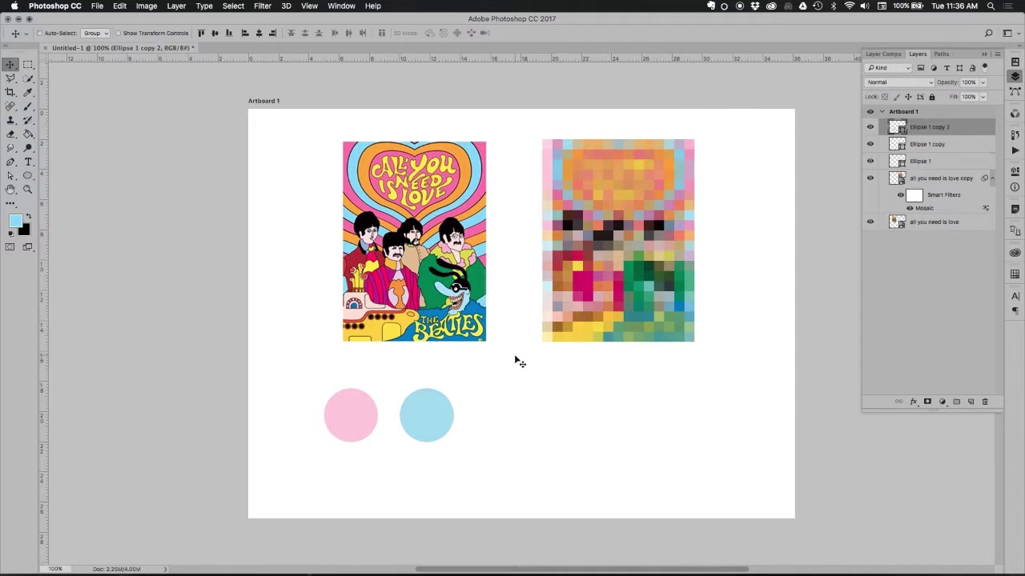
pyautogui.moveTo(452, 425); pyautogui.dragTo(526, 426)
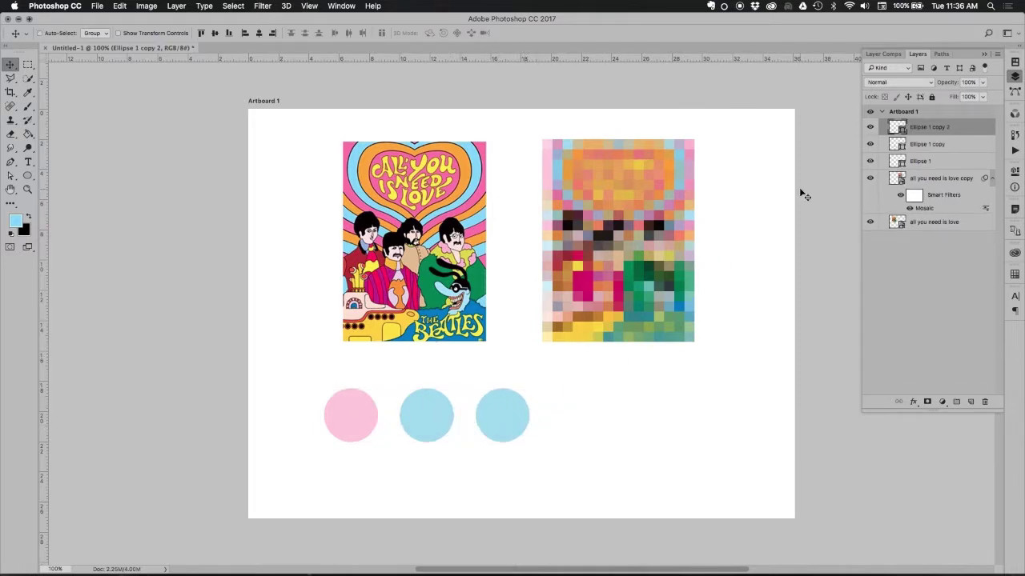
pyautogui.doubleClick(902, 131)
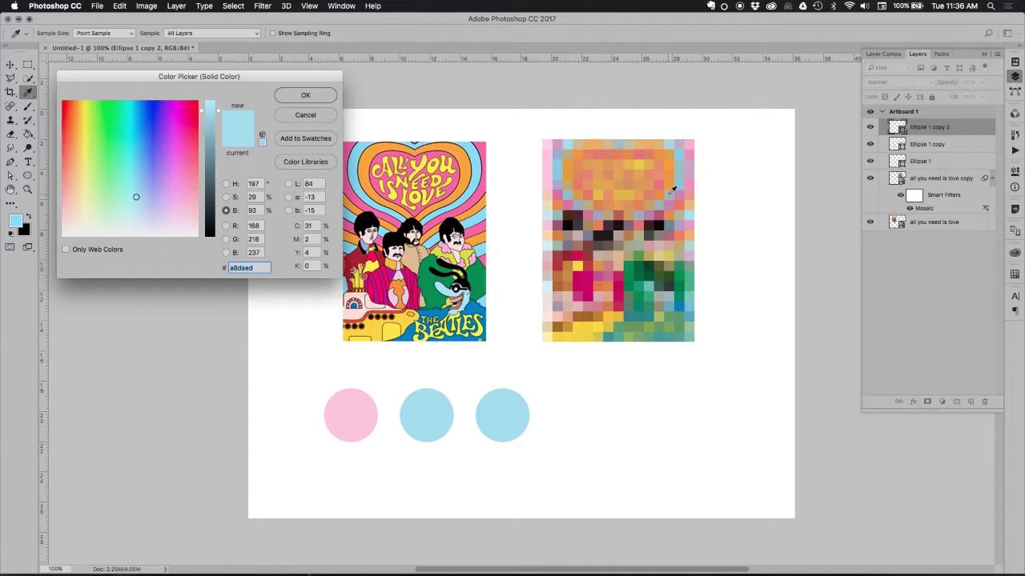
pyautogui.click(578, 157)
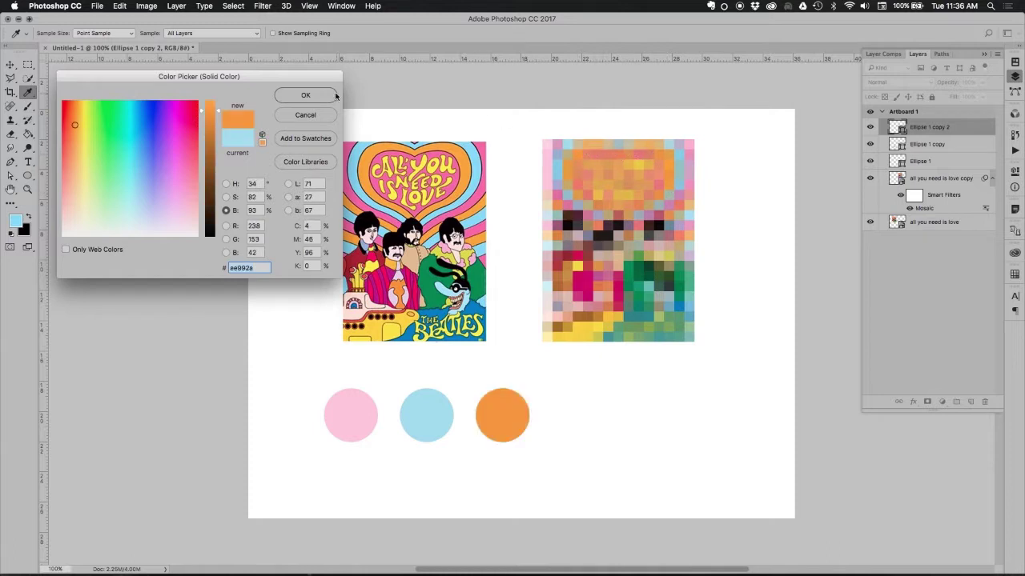
pyautogui.click(307, 96)
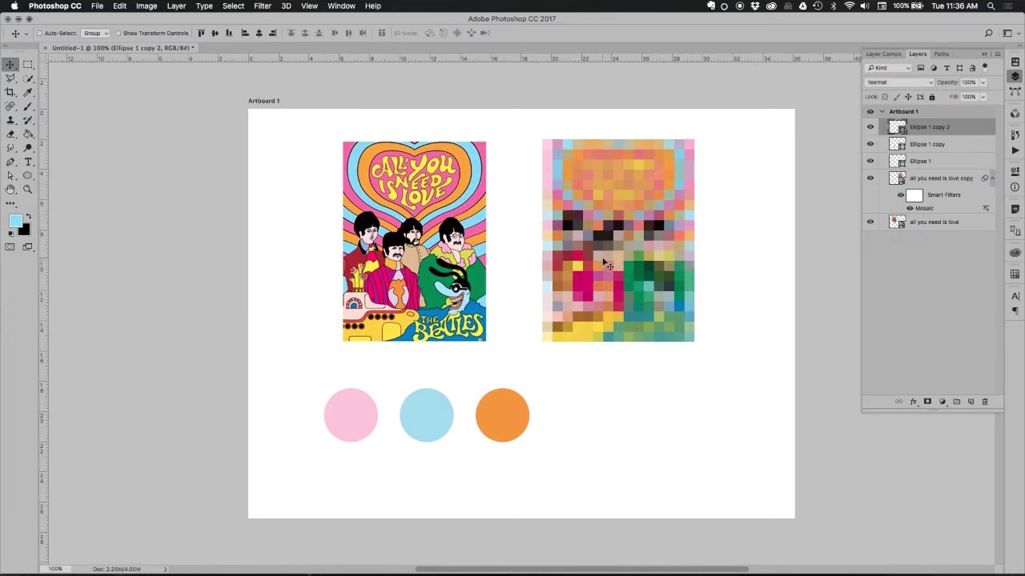
# Duplicate the orange circle to its right and fill the copy with the yellow f4dc08 sampled near the mosaic poster's lower edge
pyautogui.press('super+j')
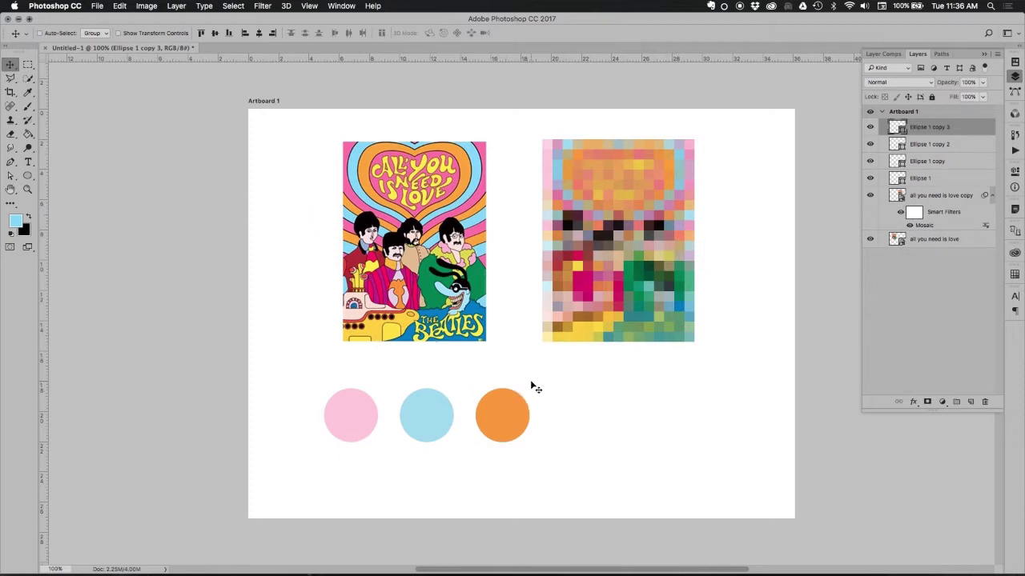
pyautogui.moveTo(523, 418); pyautogui.dragTo(598, 417)
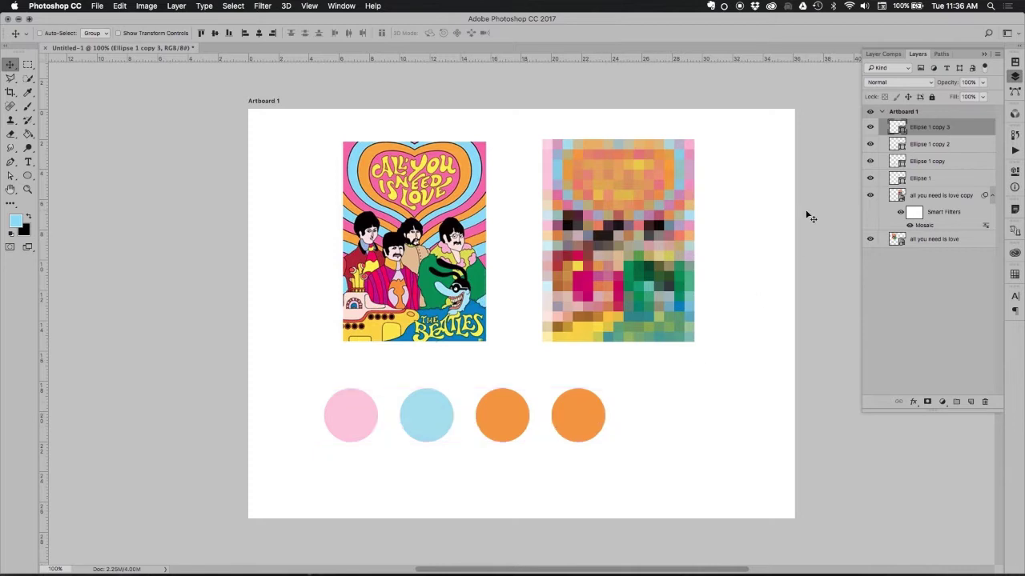
pyautogui.doubleClick(899, 129)
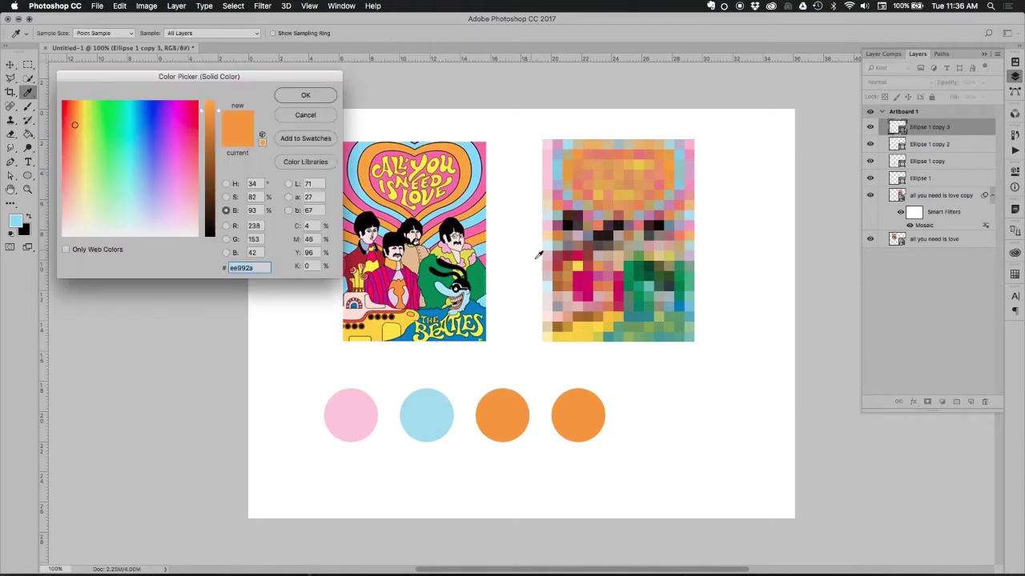
pyautogui.click(576, 266)
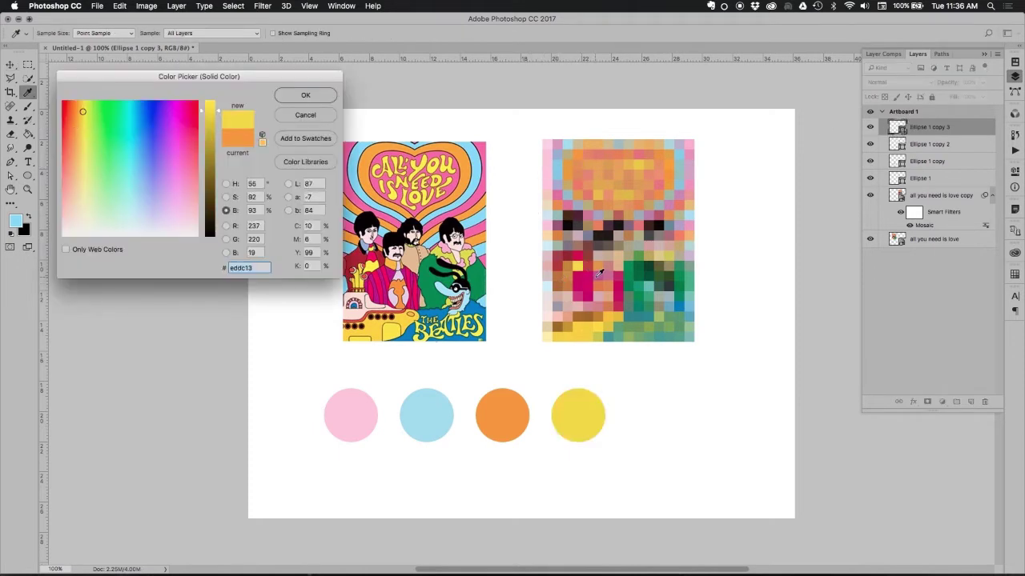
pyautogui.click(596, 328)
pyautogui.click(317, 97)
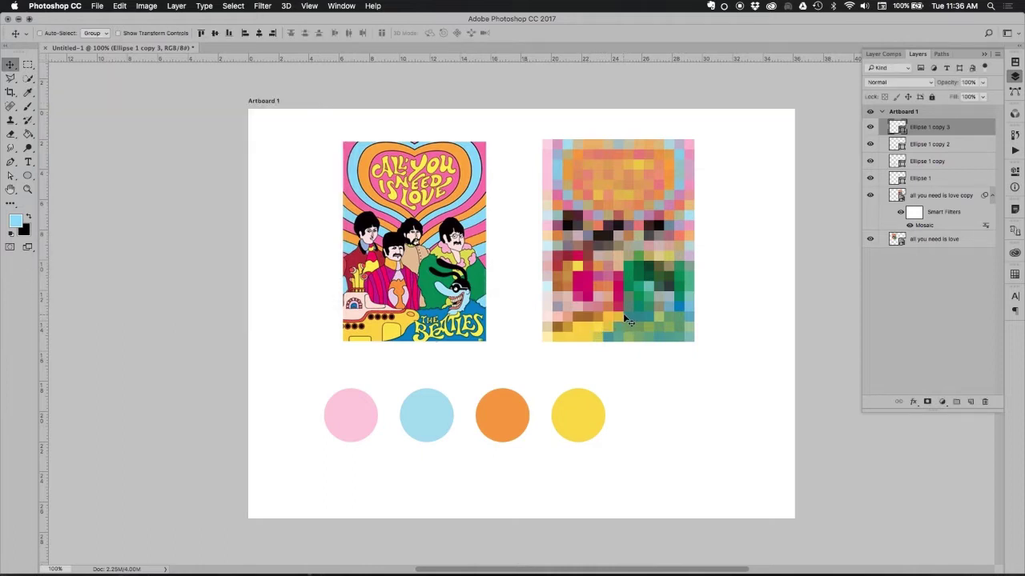
# Duplicate the yellow circle to its right and recolour the copy with the purple b65395 sampled from the mosaic poster
pyautogui.press('super+j')
pyautogui.moveTo(599, 436); pyautogui.dragTo(670, 433)
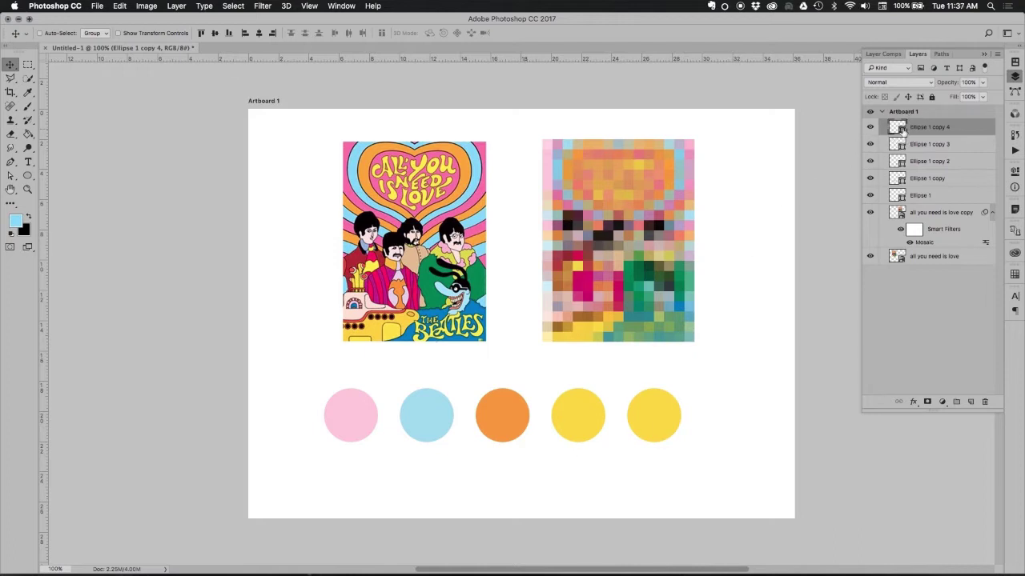
pyautogui.doubleClick(900, 128)
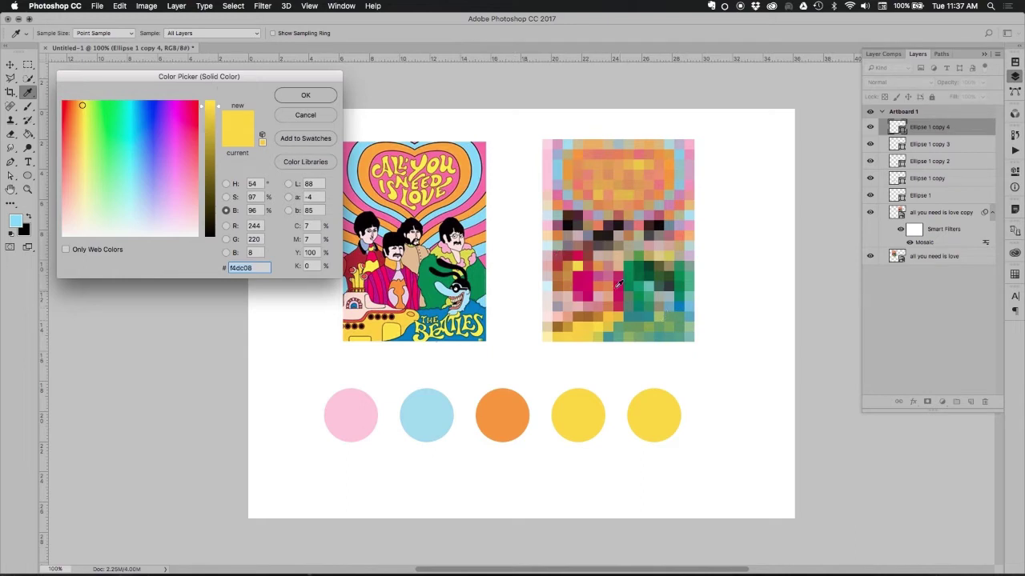
pyautogui.click(599, 278)
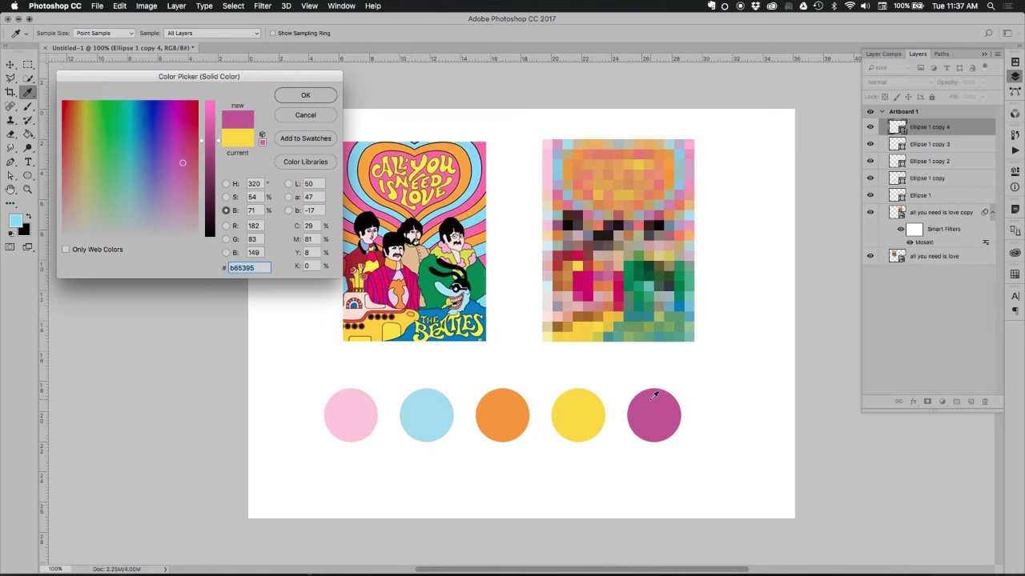
pyautogui.moveTo(207, 80); pyautogui.dragTo(379, 145)
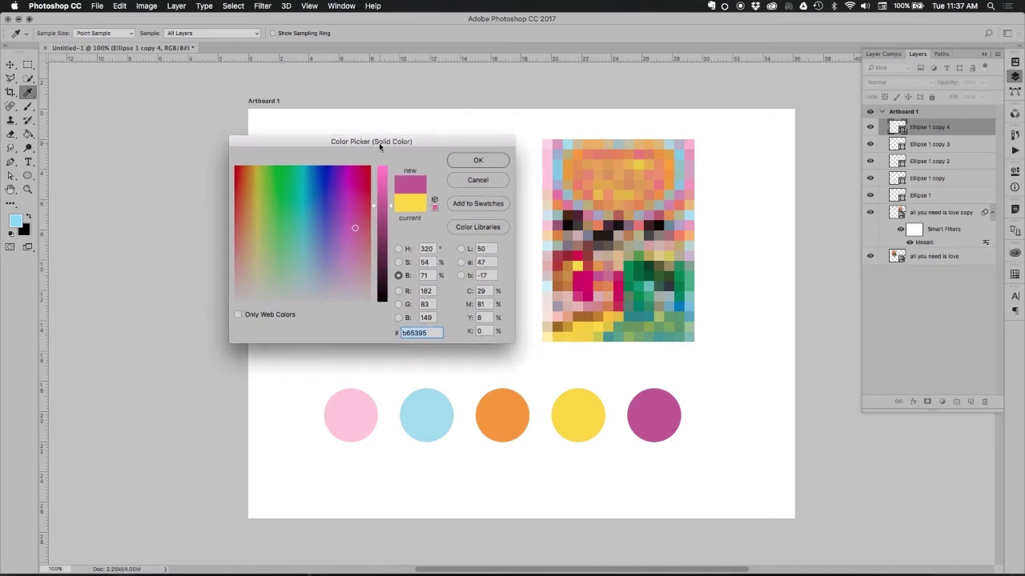